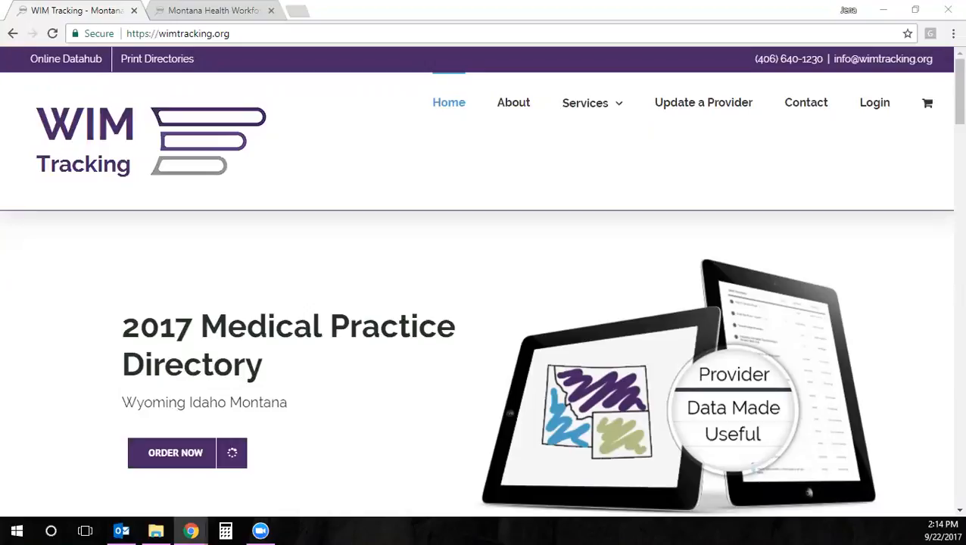
Log in to the WIM Datahub subscriber account using the saved email and password
{"action": "left_click", "coordinate": [871, 104]}
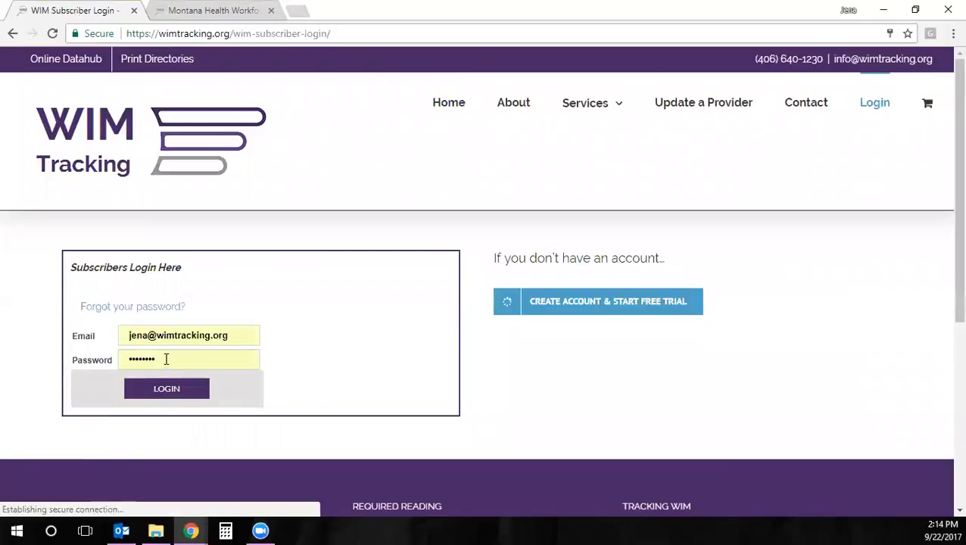
{"action": "left_click", "coordinate": [168, 391]}
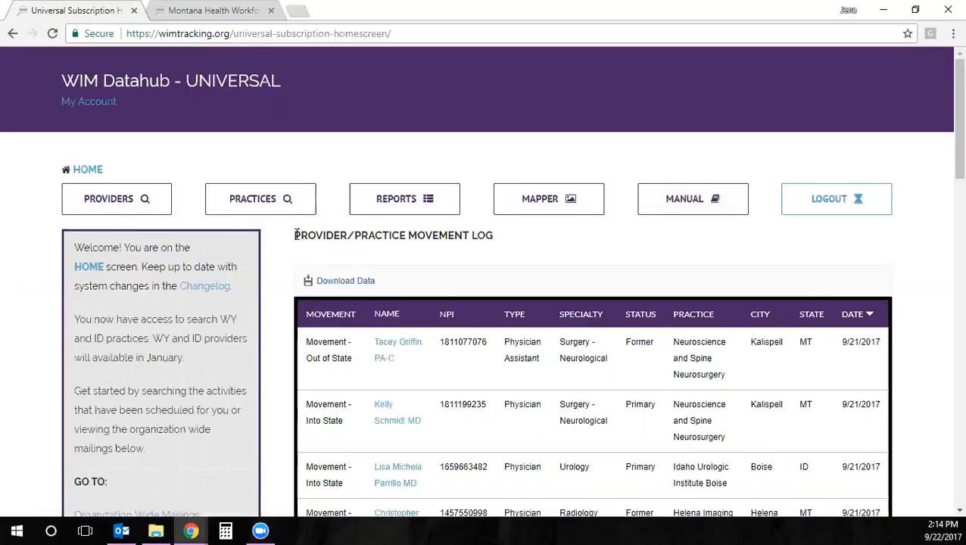
{"action": "scroll", "coordinate": [291, 365], "scroll_direction": "down", "scroll_amount": 1}
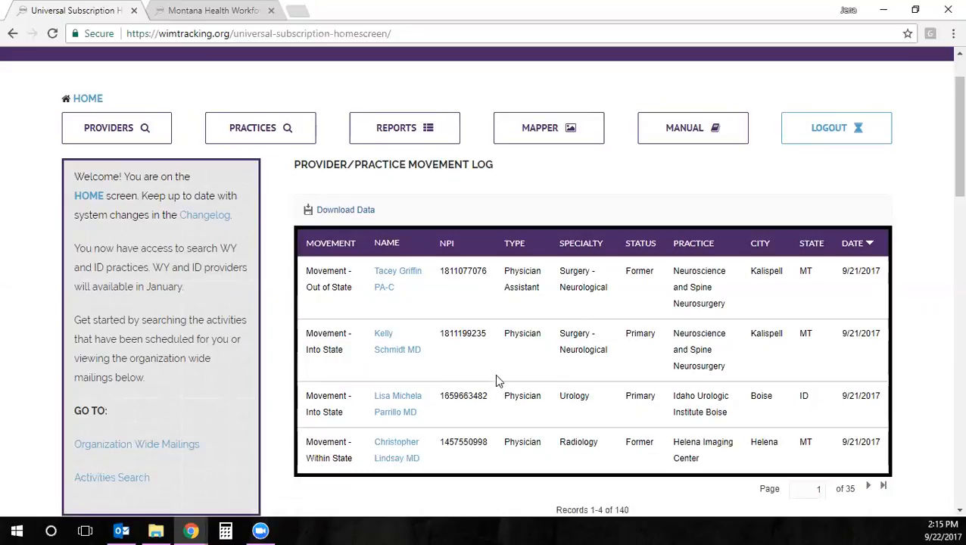
Open the second movement-log provider's record and scroll through the license and specialty details
{"action": "left_click", "coordinate": [382, 334]}
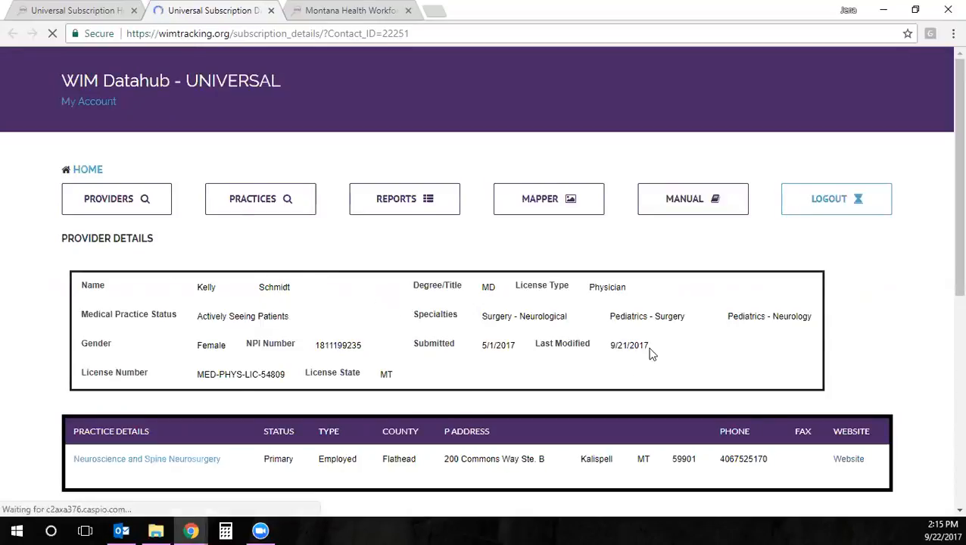
{"action": "scroll", "coordinate": [648, 352], "scroll_direction": "down", "scroll_amount": 1}
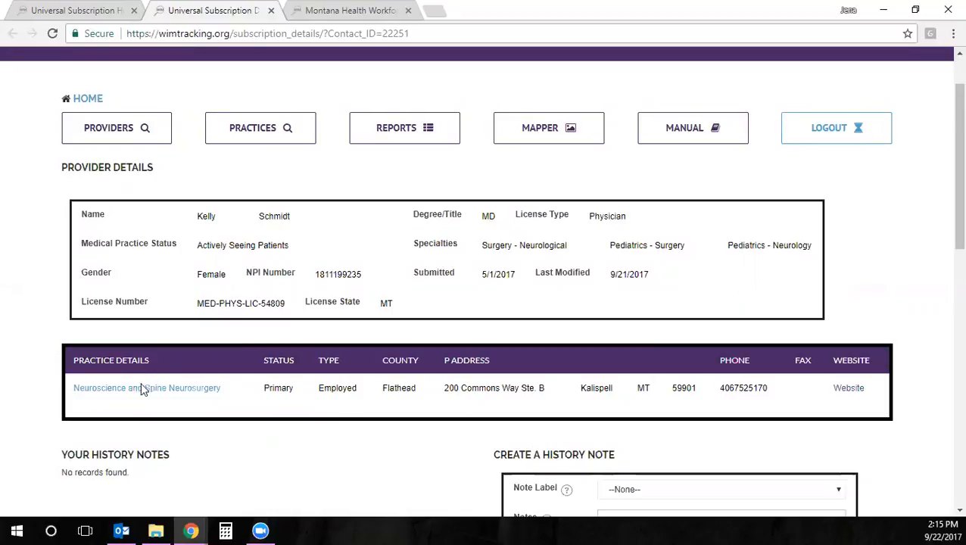
Open the Neuroscience and Spine Neurosurgery practice page and scroll through its nine providers
{"action": "left_click", "coordinate": [103, 390]}
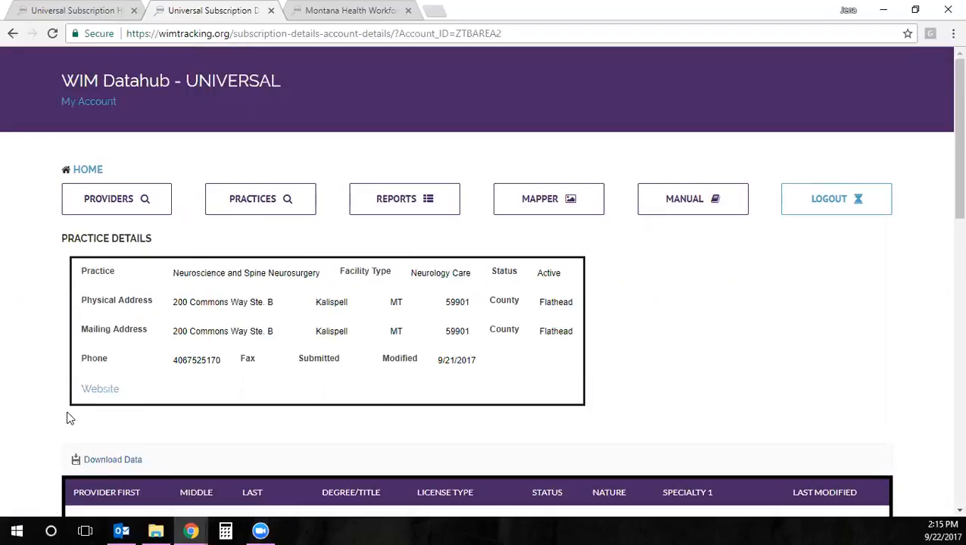
{"action": "scroll", "coordinate": [574, 379], "scroll_direction": "down", "scroll_amount": 2}
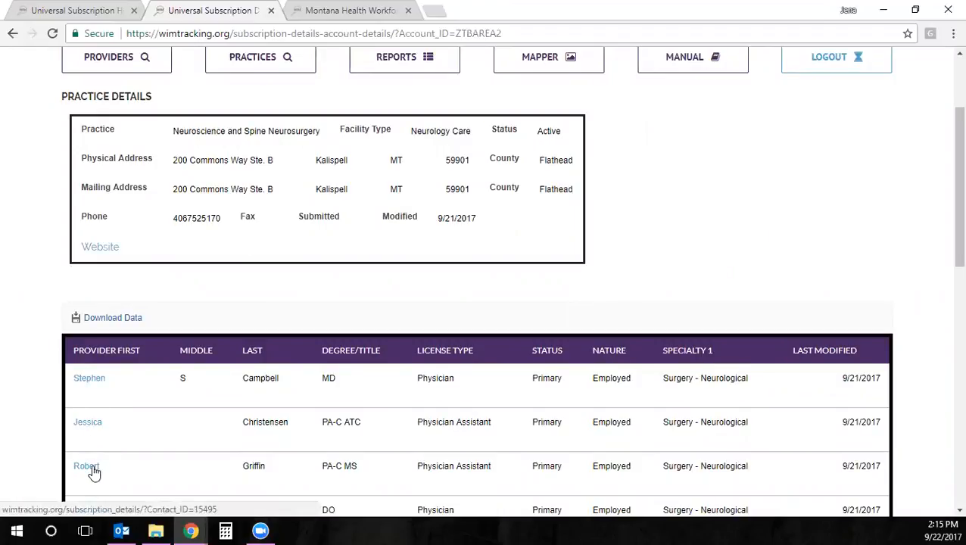
{"action": "scroll", "coordinate": [240, 391], "scroll_direction": "down", "scroll_amount": 1}
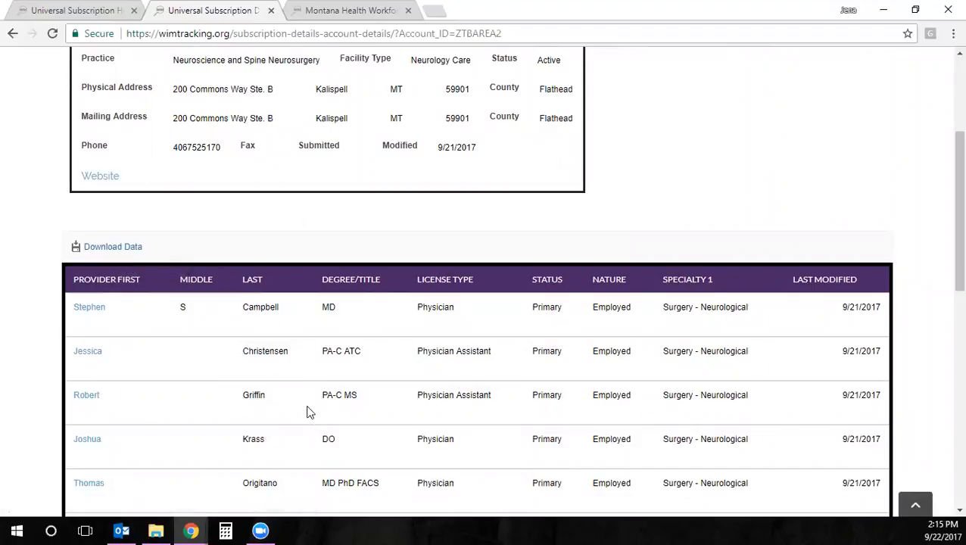
{"action": "scroll", "coordinate": [310, 416], "scroll_direction": "down", "scroll_amount": 2}
{"action": "scroll", "coordinate": [307, 412], "scroll_direction": "down", "scroll_amount": 1}
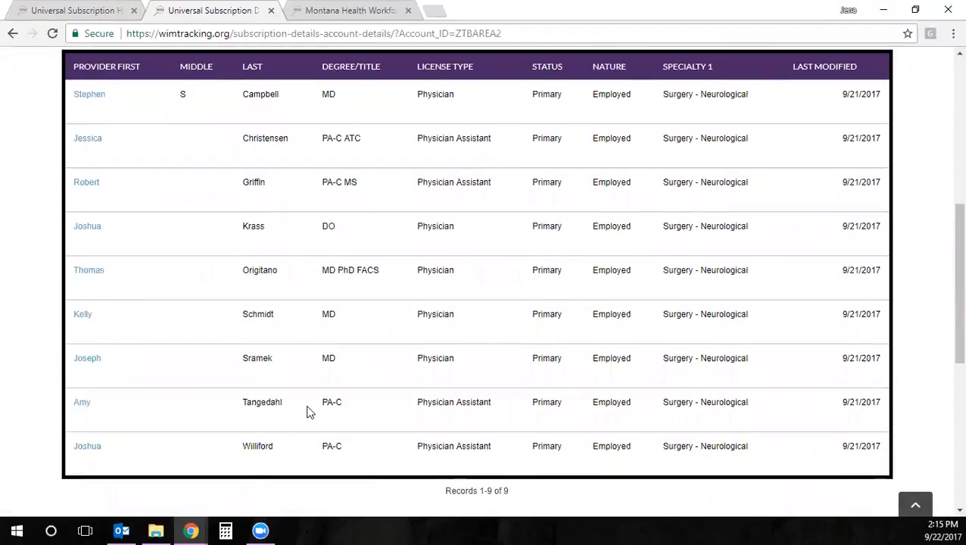
Open the MD PhD FACS neurological surgeon's record from the practice's providers table
{"action": "left_click", "coordinate": [80, 272]}
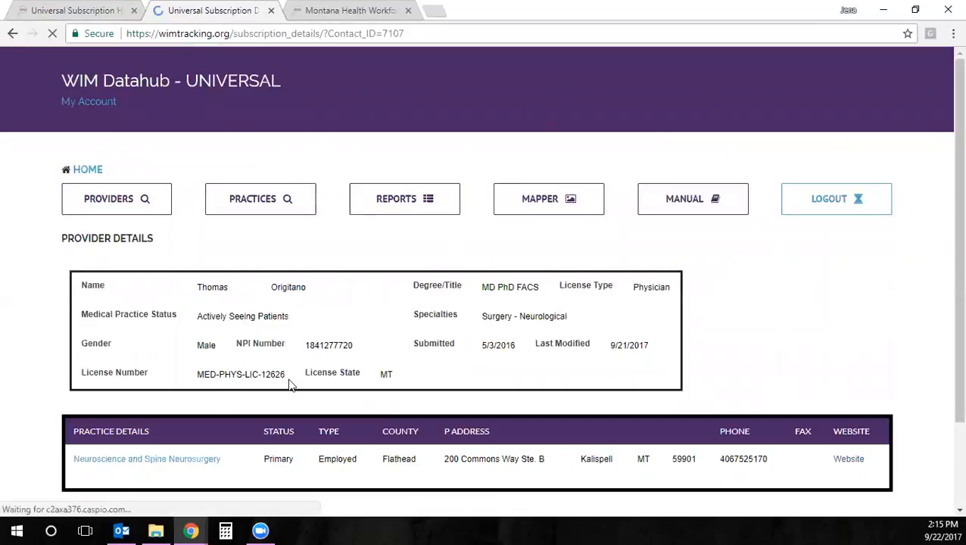
{"action": "scroll", "coordinate": [302, 373], "scroll_direction": "down", "scroll_amount": 1}
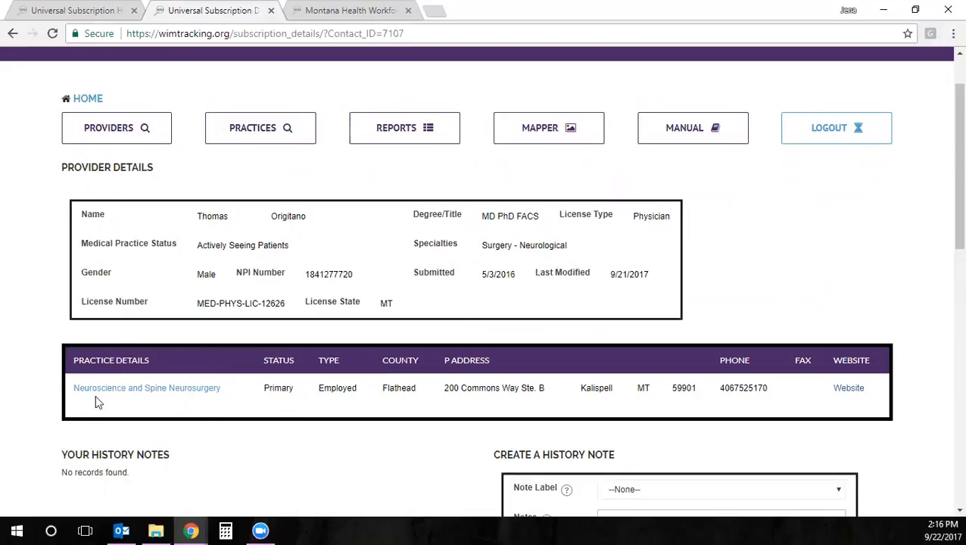
Open the provider search form, leaving the Practice Name filter at Any
{"action": "left_click", "coordinate": [119, 131]}
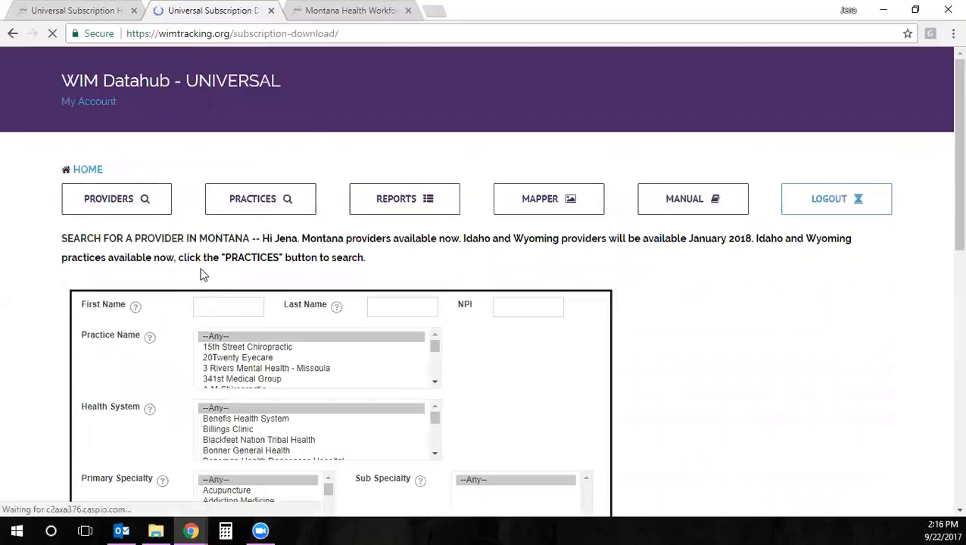
{"action": "left_click", "coordinate": [218, 307]}
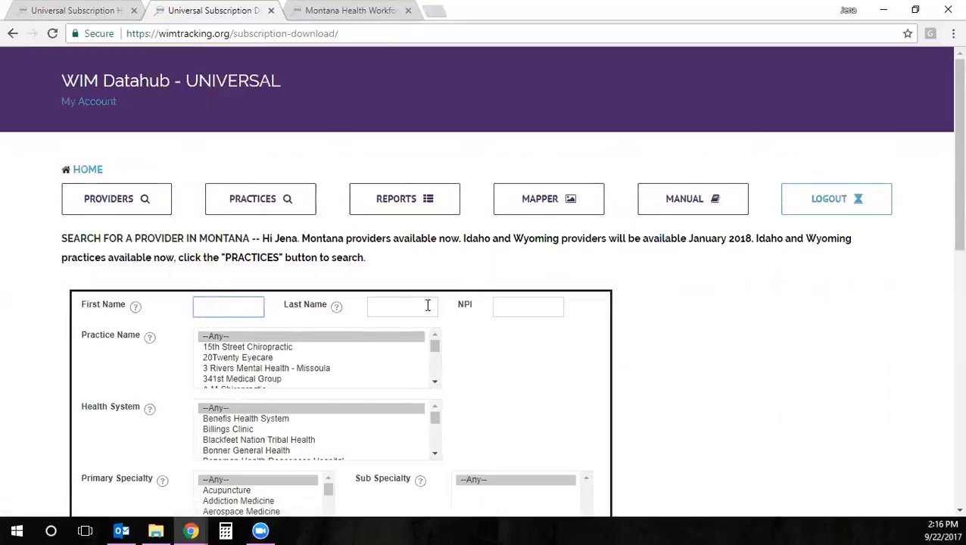
{"action": "scroll", "coordinate": [482, 302], "scroll_direction": "down", "scroll_amount": 1}
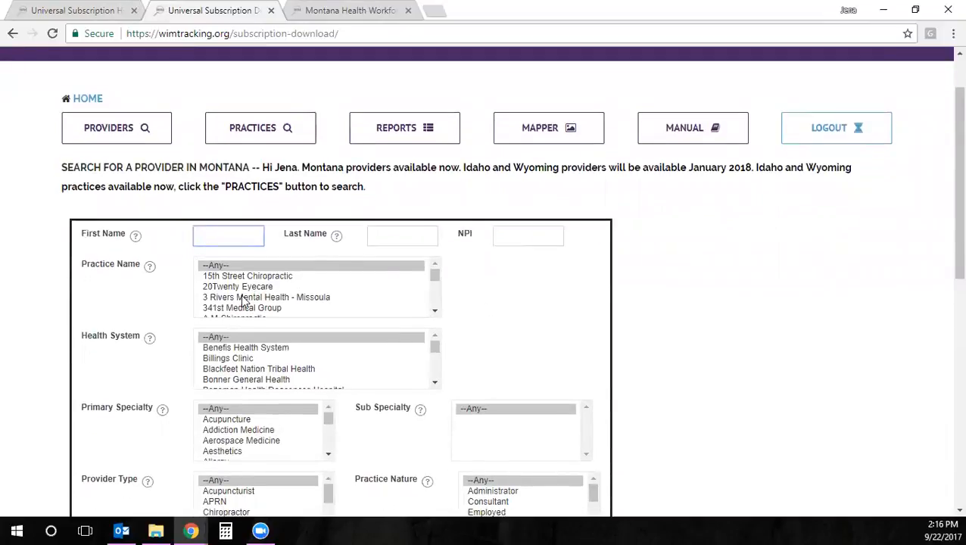
{"action": "scroll", "coordinate": [265, 294], "scroll_direction": "down", "scroll_amount": 3}
{"action": "scroll", "coordinate": [284, 299], "scroll_direction": "up", "scroll_amount": 3}
{"action": "left_click", "coordinate": [129, 364]}
{"action": "scroll", "coordinate": [121, 367], "scroll_direction": "down", "scroll_amount": 1}
{"action": "left_click", "coordinate": [255, 207]}
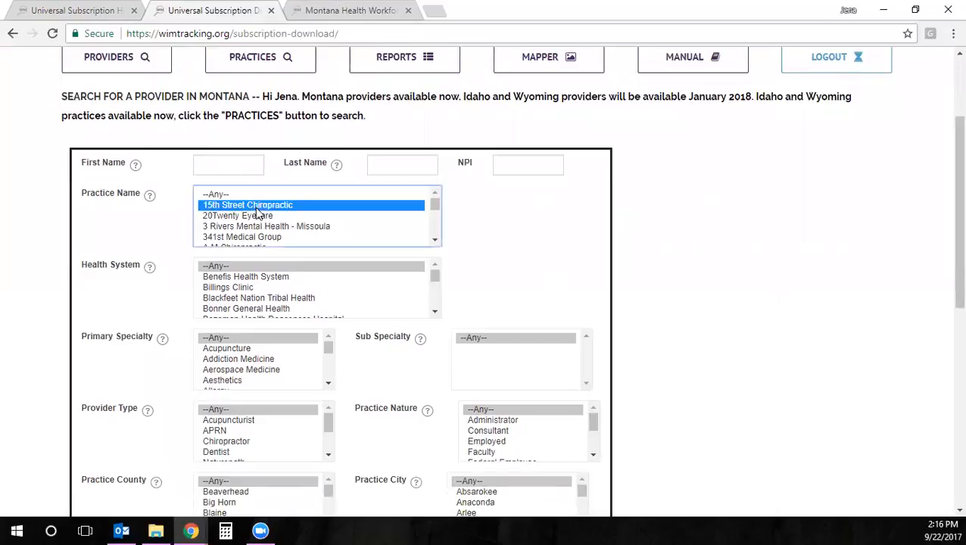
{"action": "type", "text": "billi"}
{"action": "key", "text": "Down"}
{"action": "key", "text": "Down"}
{"action": "key", "text": "Down"}
{"action": "key", "text": "Down"}
{"action": "key", "text": "Down"}
{"action": "key", "text": "Down"}
{"action": "key", "text": "Down"}
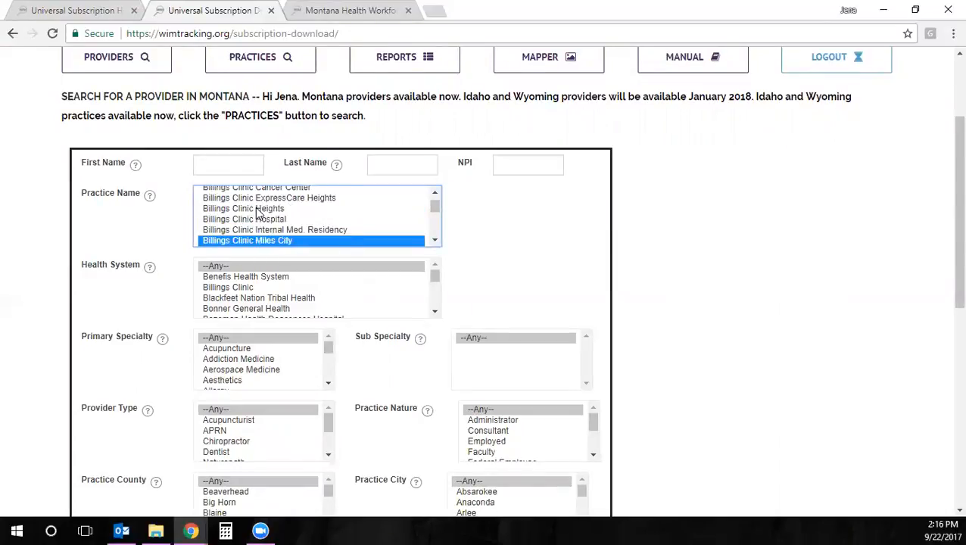
{"action": "key", "text": "Home"}
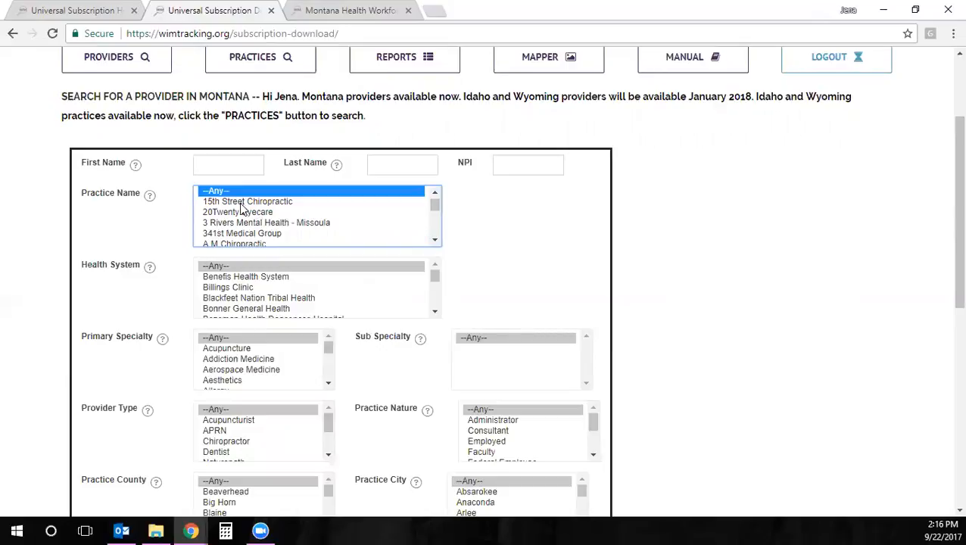
Set the Health System filter to Billings Clinic
{"action": "left_click", "coordinate": [223, 288]}
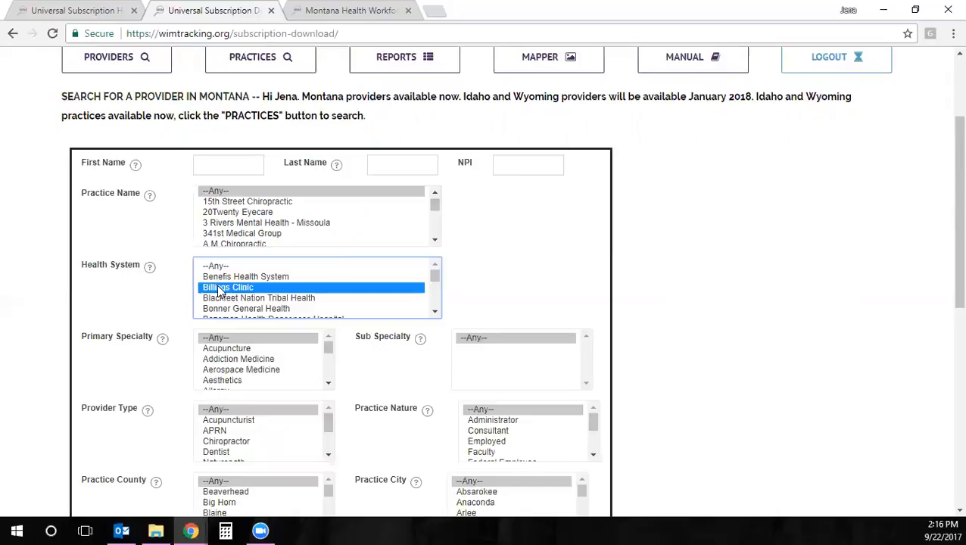
{"action": "scroll", "coordinate": [600, 262], "scroll_direction": "down", "scroll_amount": 1}
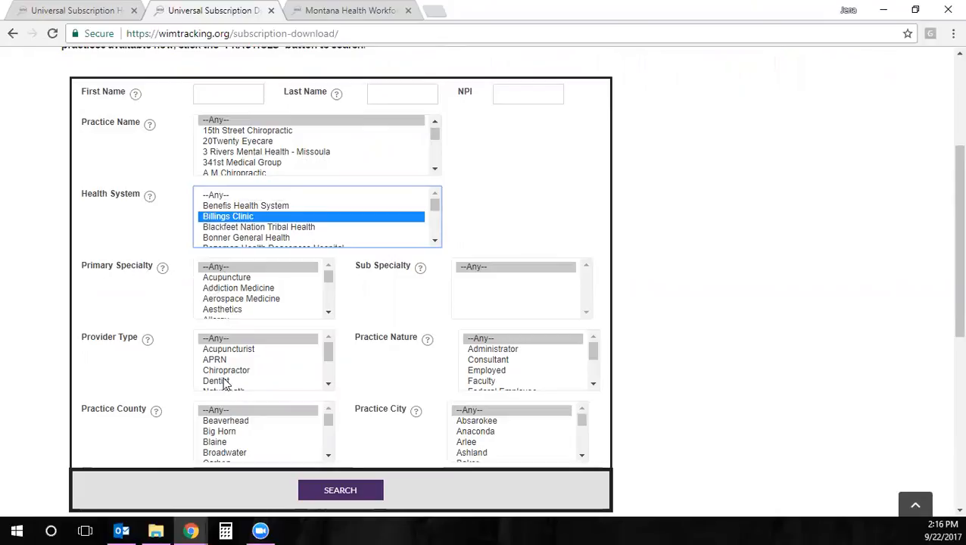
{"action": "scroll", "coordinate": [224, 384], "scroll_direction": "down", "scroll_amount": 2}
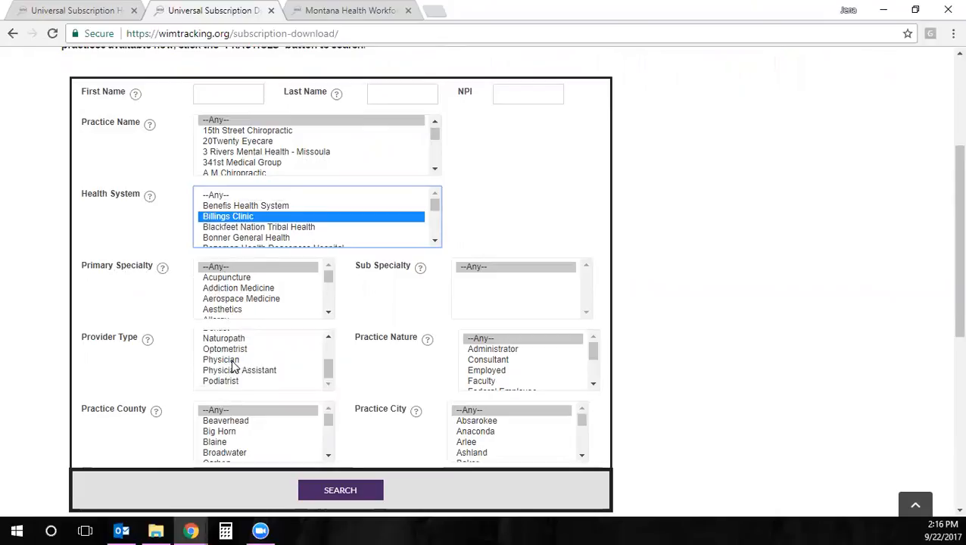
Keep Provider Type and Practice Nature at Any and run the Billings Clinic search
{"action": "left_click", "coordinate": [231, 362]}
{"action": "left_click", "coordinate": [227, 371]}
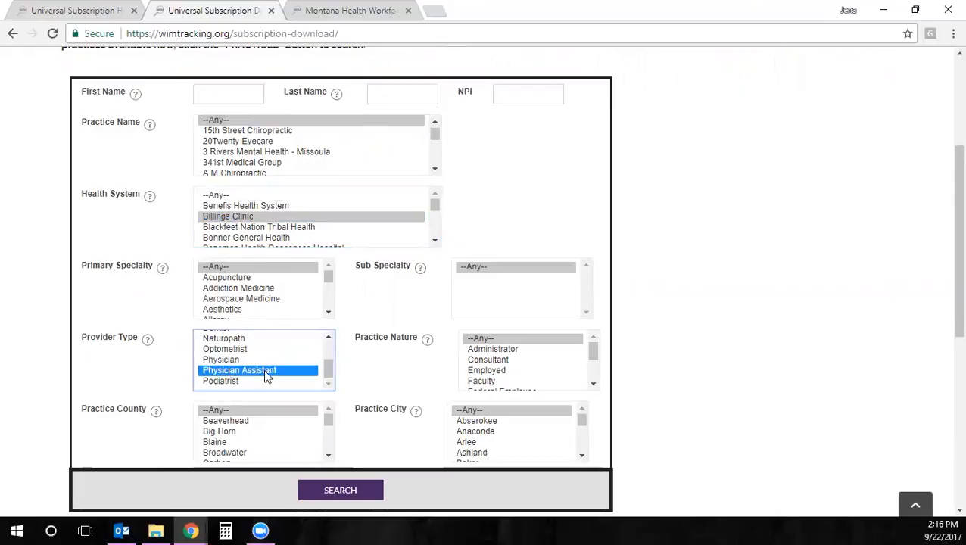
{"action": "left_click", "coordinate": [493, 370]}
{"action": "scroll", "coordinate": [492, 369], "scroll_direction": "down", "scroll_amount": 2}
{"action": "left_click", "coordinate": [495, 340]}
{"action": "scroll", "coordinate": [495, 341], "scroll_direction": "up", "scroll_amount": 2}
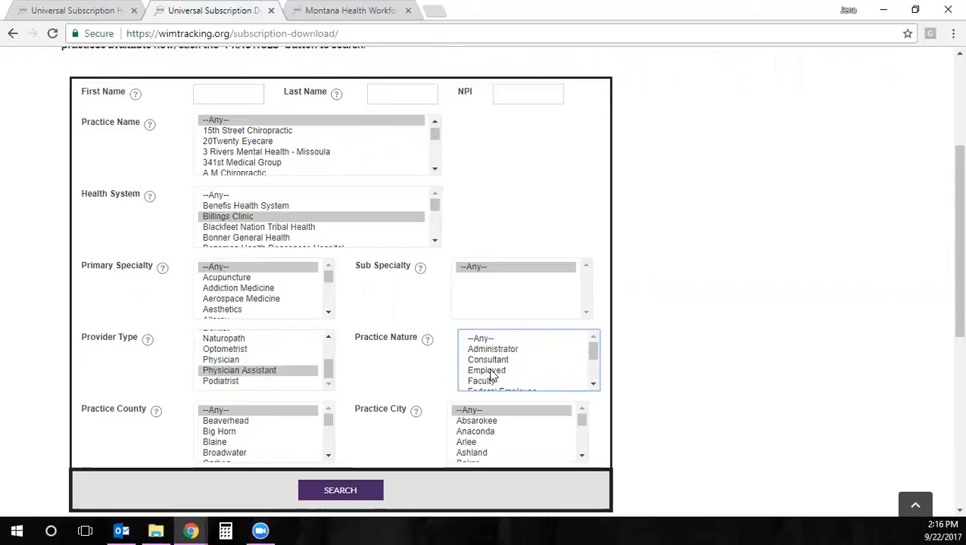
{"action": "left_click", "coordinate": [491, 371]}
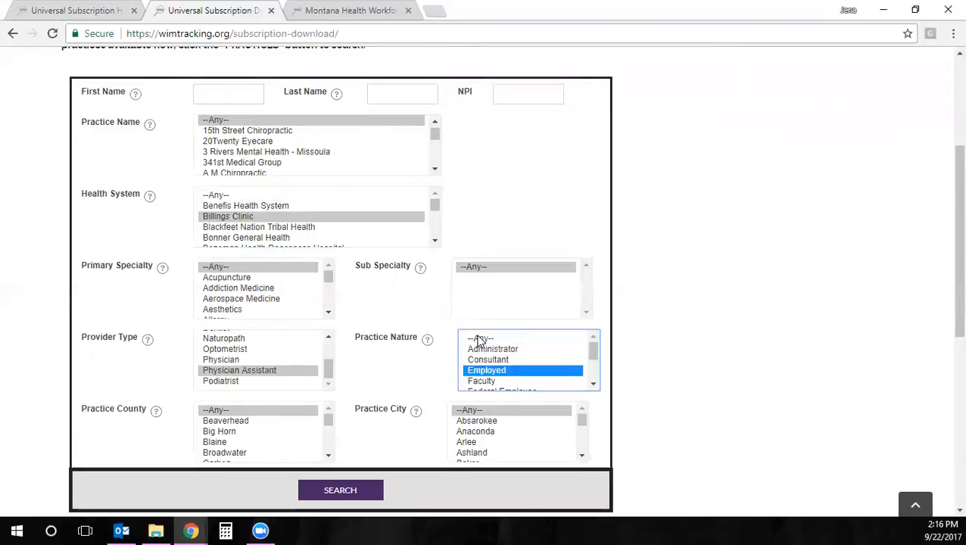
{"action": "left_click", "coordinate": [477, 341]}
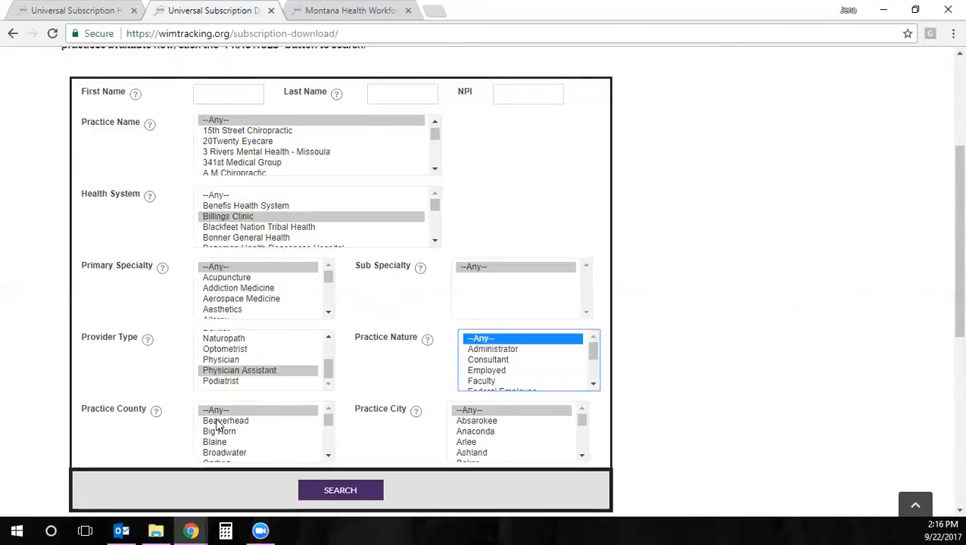
{"action": "left_click", "coordinate": [259, 342]}
{"action": "key", "text": "Home"}
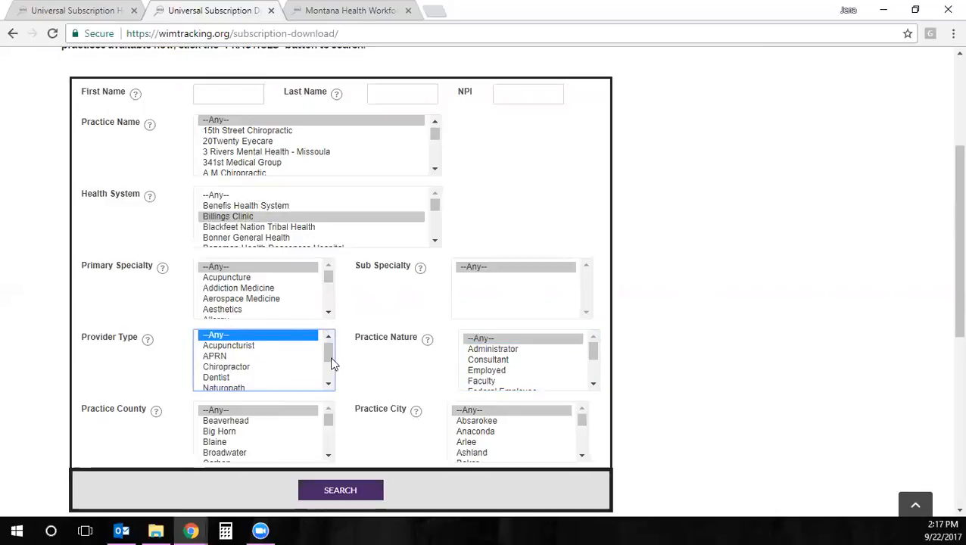
{"action": "left_click", "coordinate": [366, 492]}
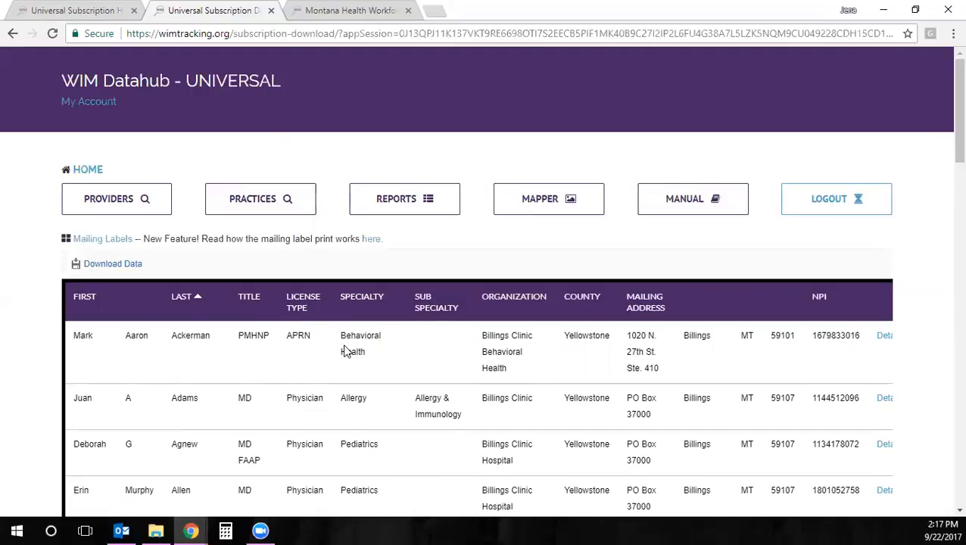
{"action": "left_click", "coordinate": [296, 334]}
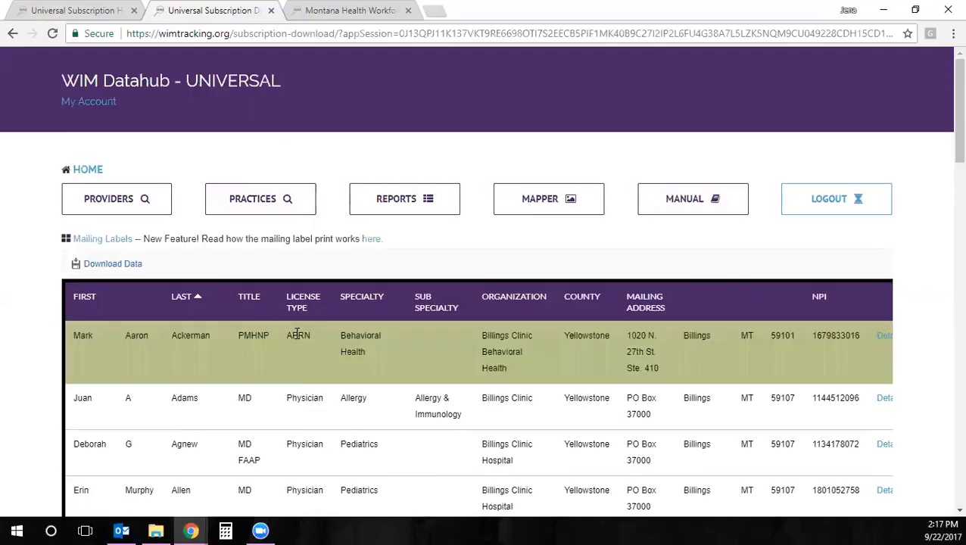
{"action": "left_click", "coordinate": [298, 399]}
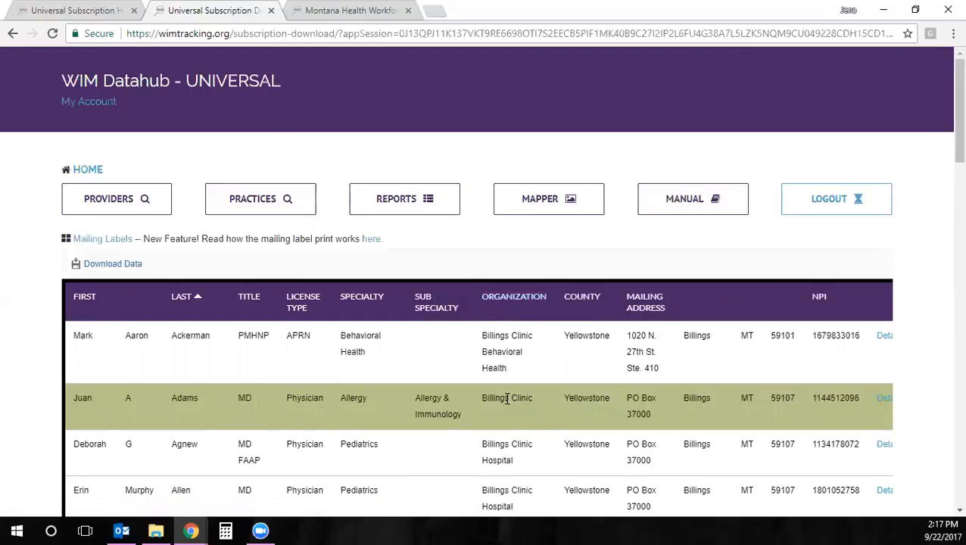
{"action": "scroll", "coordinate": [507, 399], "scroll_direction": "down", "scroll_amount": 1}
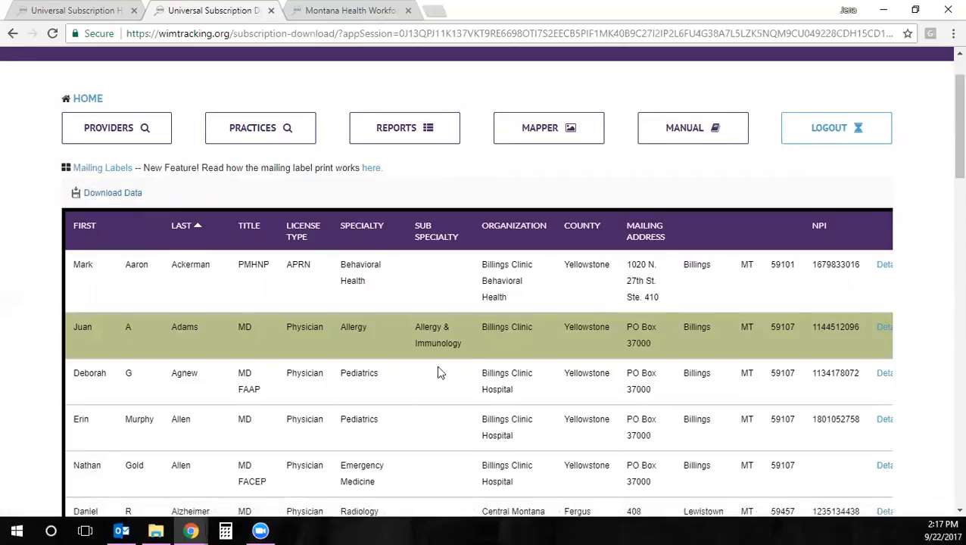
{"action": "scroll", "coordinate": [454, 409], "scroll_direction": "down", "scroll_amount": 9}
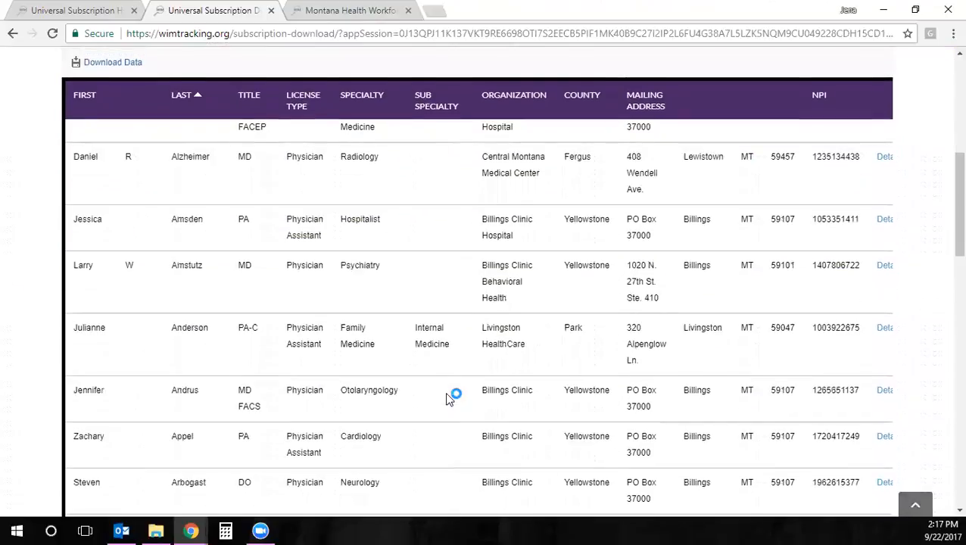
{"action": "scroll", "coordinate": [451, 394], "scroll_direction": "down", "scroll_amount": 7}
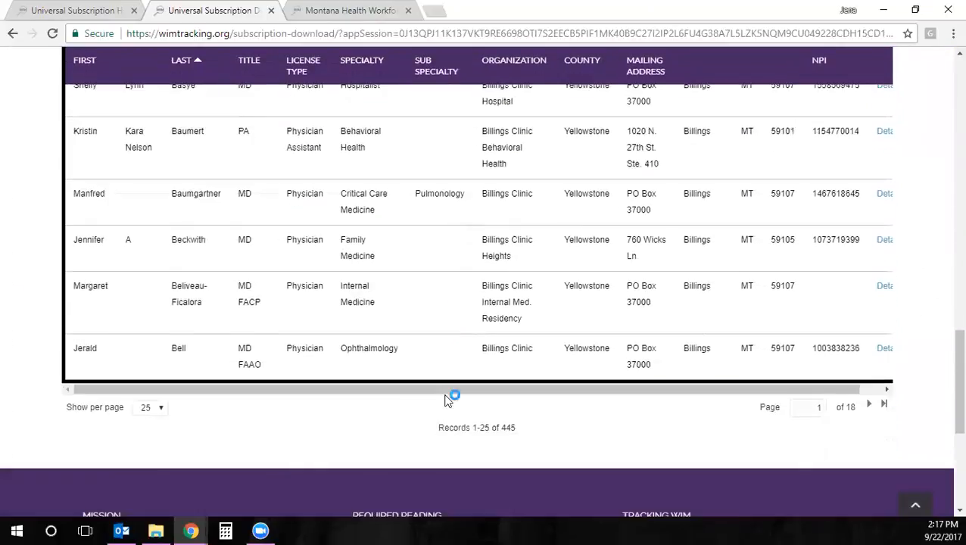
{"action": "left_click_drag", "start_coordinate": [496, 309], "coordinate": [502, 310]}
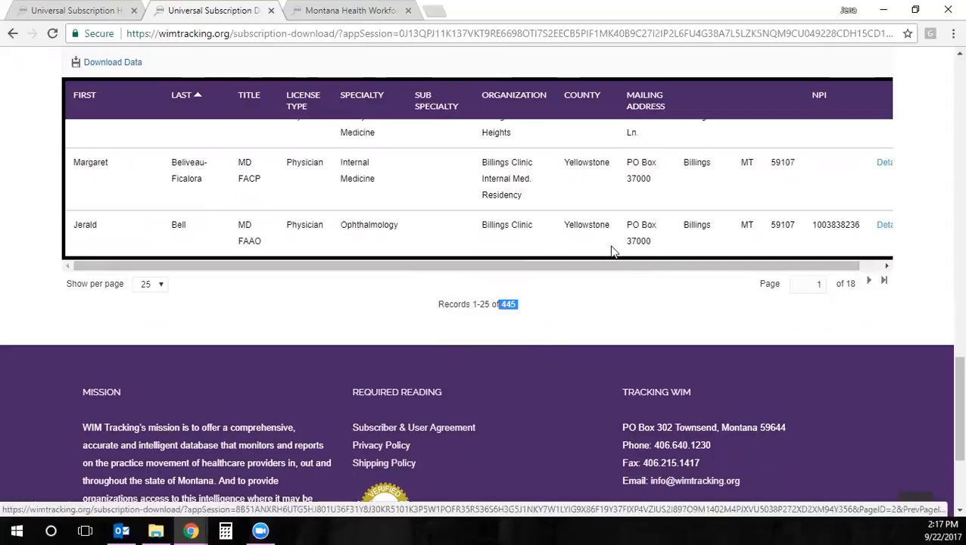
{"action": "scroll", "coordinate": [599, 244], "scroll_direction": "up", "scroll_amount": 8}
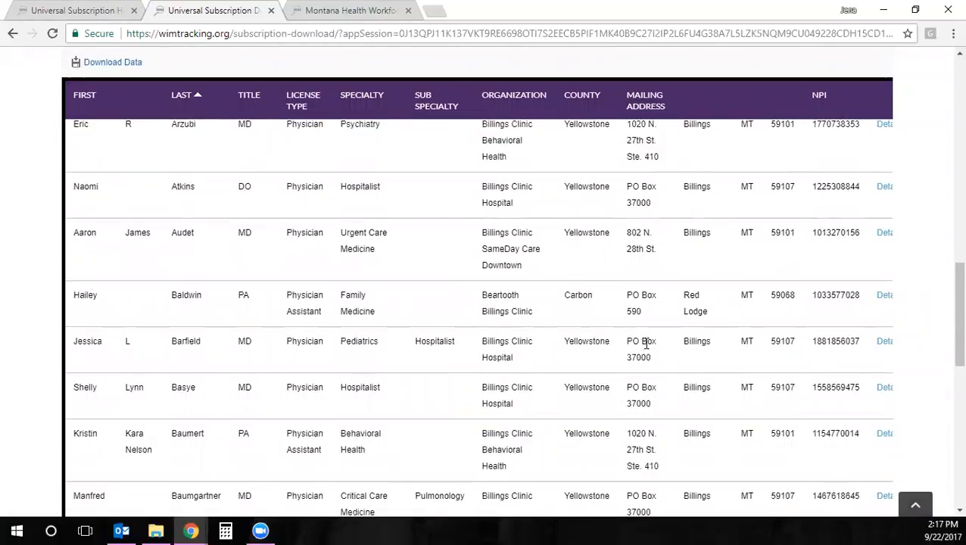
Open the pediatric hospitalist's details and review her primary, Medical Student and Resident practices
{"action": "left_click", "coordinate": [881, 343]}
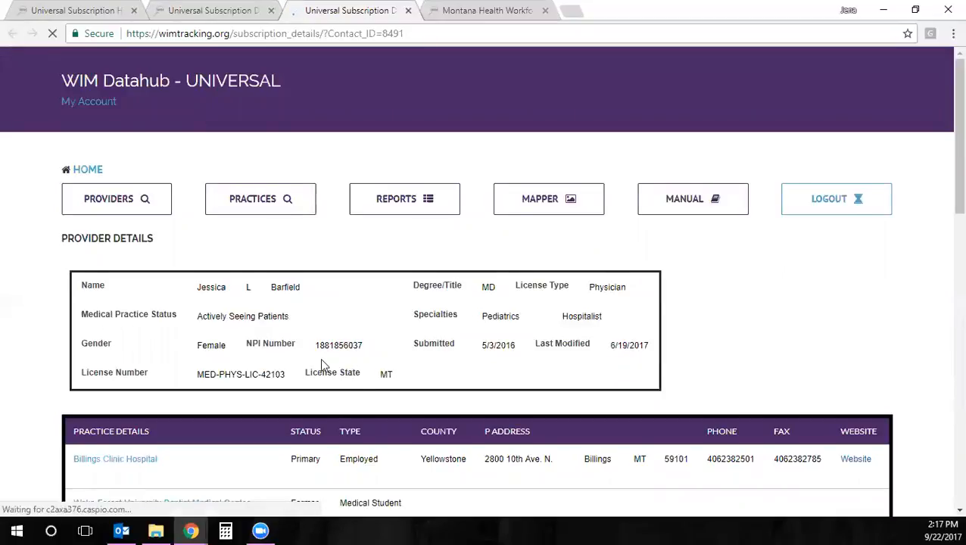
{"action": "scroll", "coordinate": [321, 360], "scroll_direction": "down", "scroll_amount": 2}
{"action": "scroll", "coordinate": [321, 364], "scroll_direction": "down", "scroll_amount": 1}
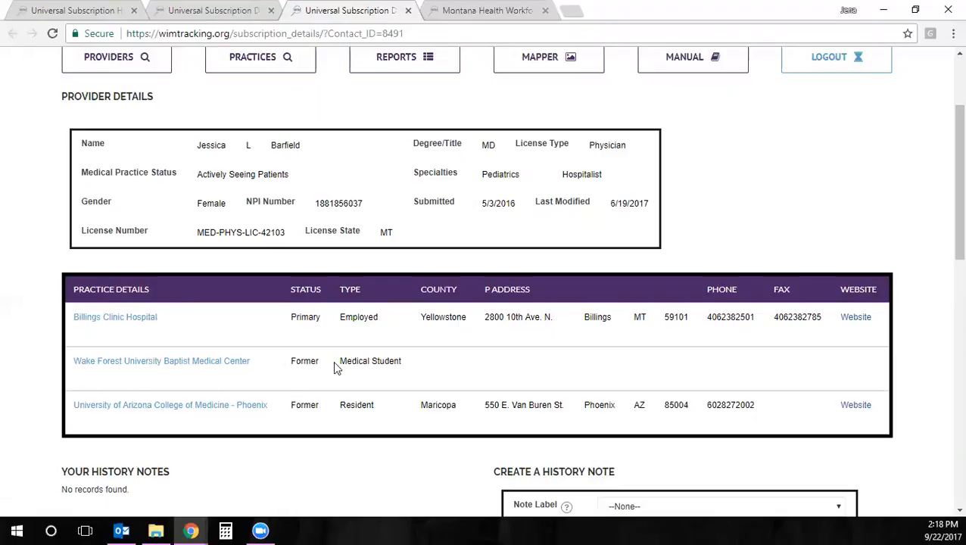
{"action": "left_click_drag", "start_coordinate": [339, 361], "coordinate": [399, 347]}
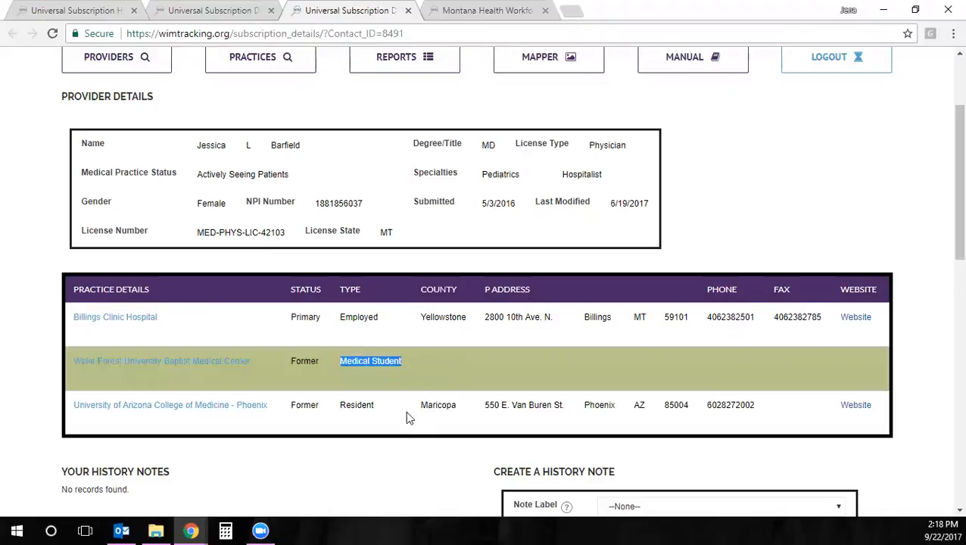
{"action": "double_click", "coordinate": [360, 405]}
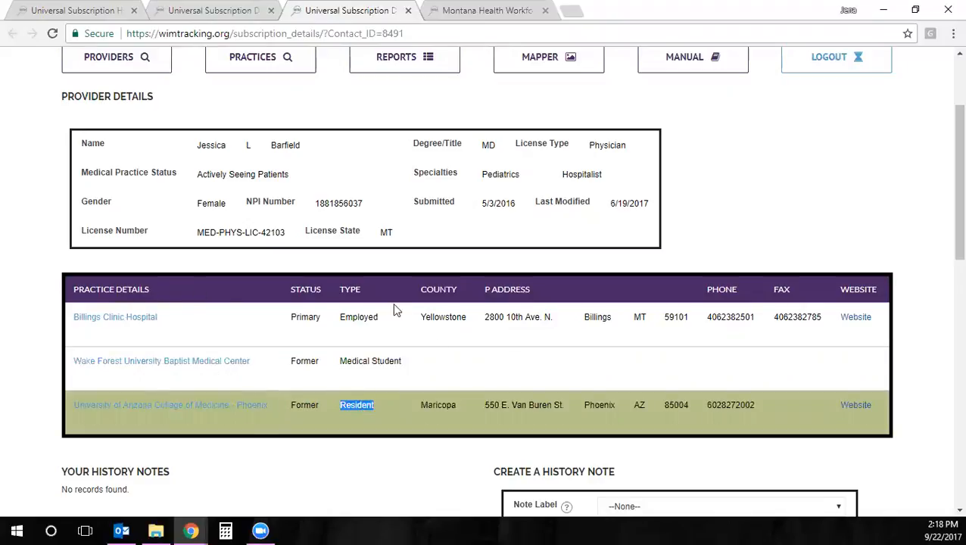
{"action": "scroll", "coordinate": [412, 412], "scroll_direction": "down", "scroll_amount": 1}
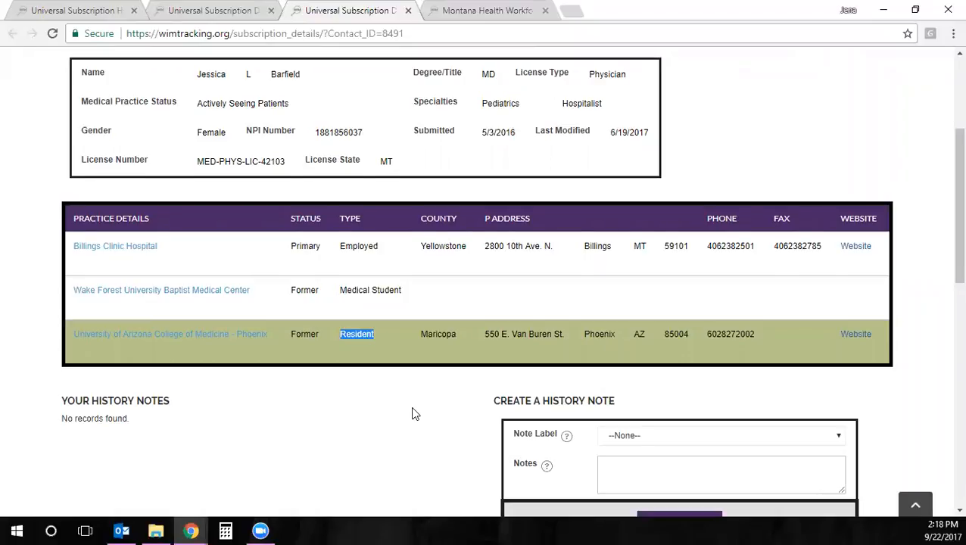
{"action": "scroll", "coordinate": [413, 413], "scroll_direction": "down", "scroll_amount": 1}
Label a new history note Email and begin its text with 'Sent an email'
{"action": "left_click", "coordinate": [621, 367]}
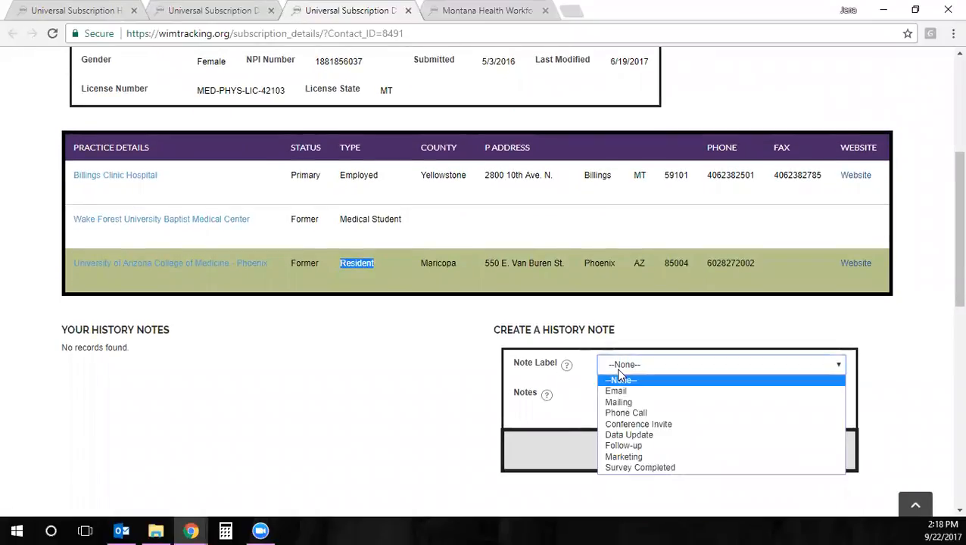
{"action": "left_click", "coordinate": [619, 391]}
{"action": "left_click", "coordinate": [632, 395]}
{"action": "type", "text": "Sen"}
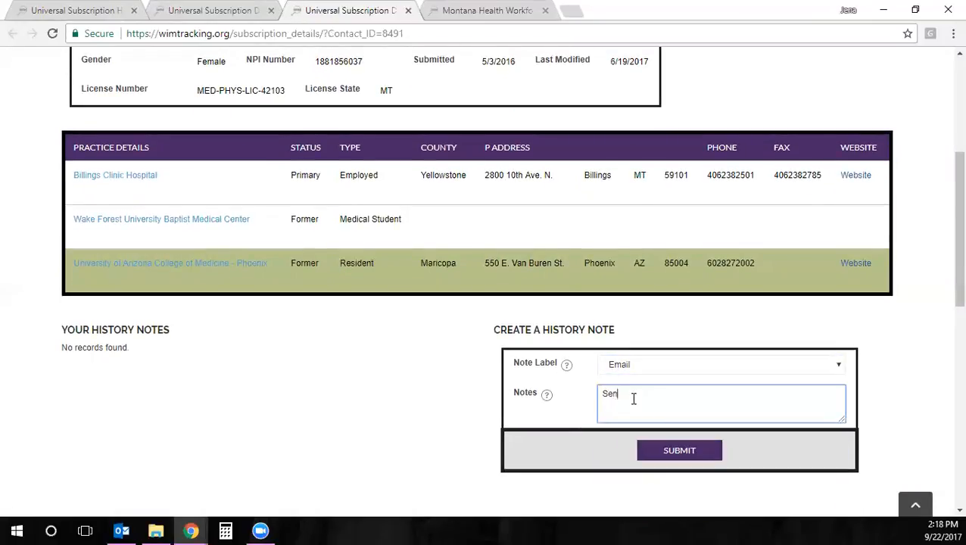
{"action": "type", "text": "t an email about medical form."}
Submit the note and confirm 'Sent an email about medical form.' is listed, dated 9/22/2017
{"action": "left_click", "coordinate": [664, 450]}
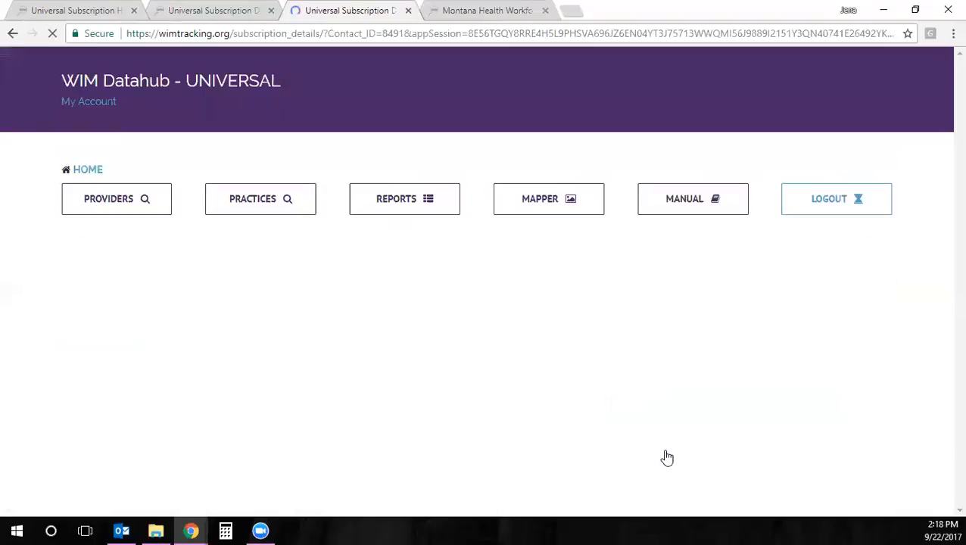
{"action": "scroll", "coordinate": [462, 395], "scroll_direction": "down", "scroll_amount": 1}
{"action": "scroll", "coordinate": [462, 395], "scroll_direction": "down", "scroll_amount": 5}
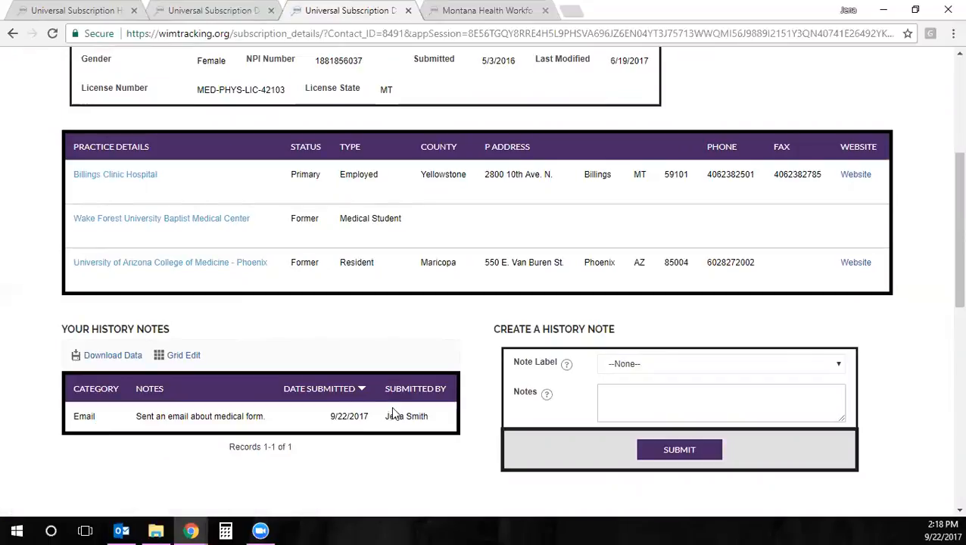
{"action": "left_click_drag", "start_coordinate": [431, 416], "coordinate": [386, 416]}
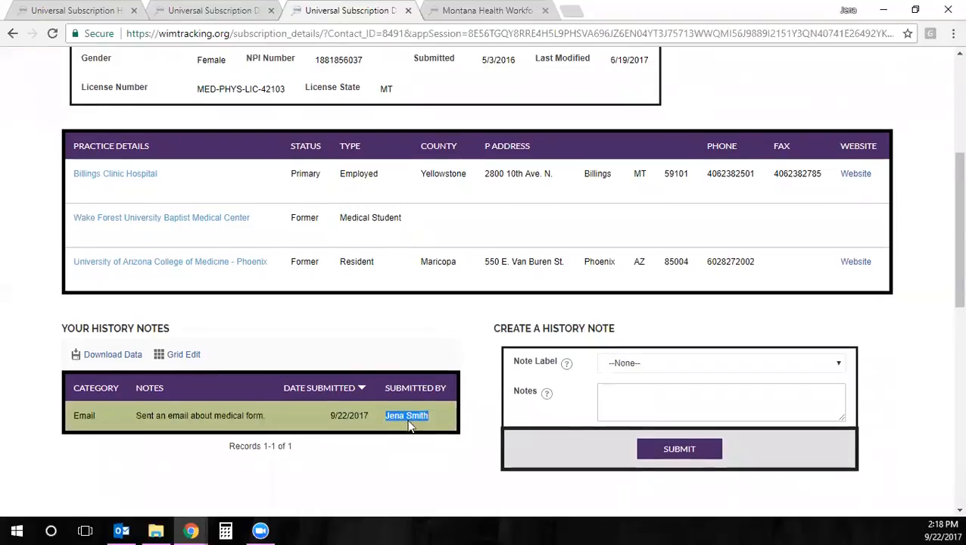
{"action": "scroll", "coordinate": [413, 379], "scroll_direction": "down", "scroll_amount": 1}
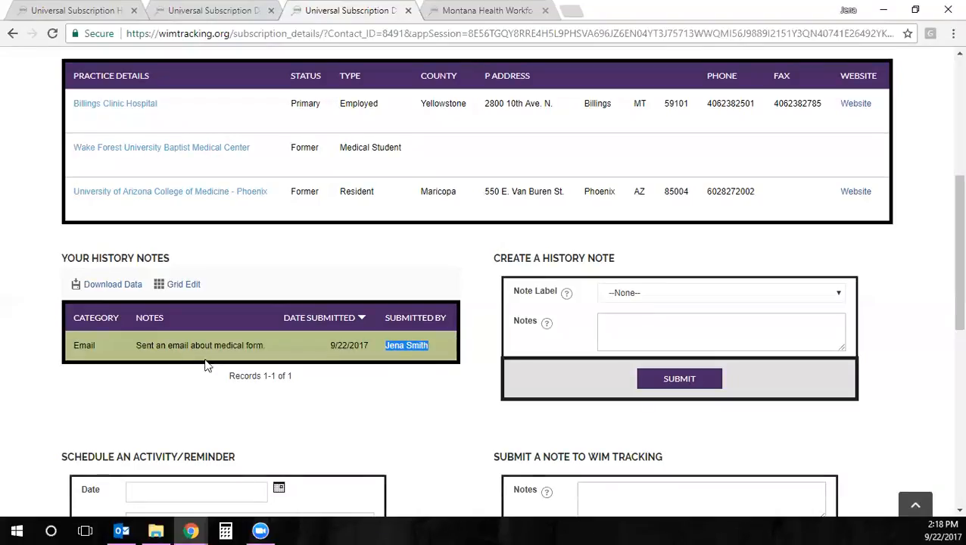
{"action": "scroll", "coordinate": [226, 369], "scroll_direction": "down", "scroll_amount": 2}
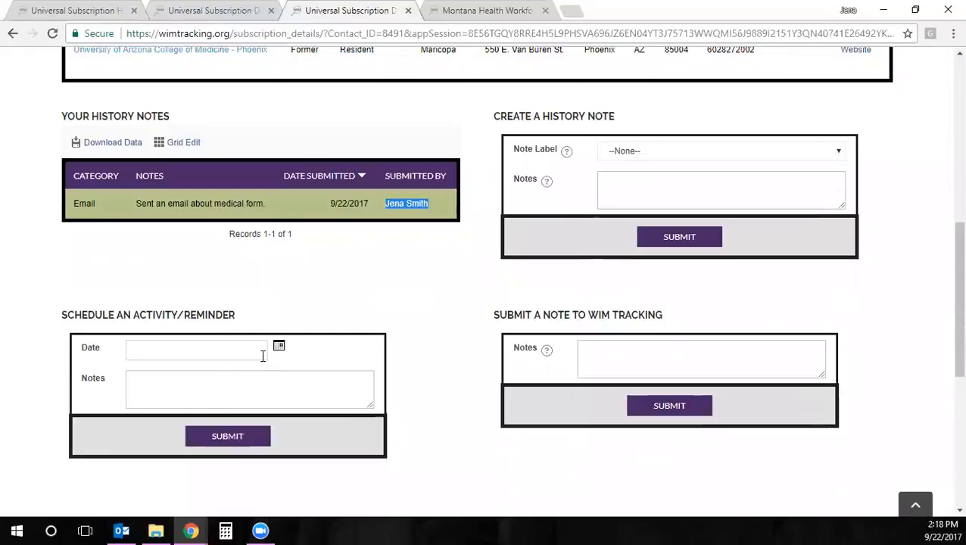
Submit a reminder dated 09/29/2017 with the note 'follow up on form'
{"action": "left_click", "coordinate": [279, 349]}
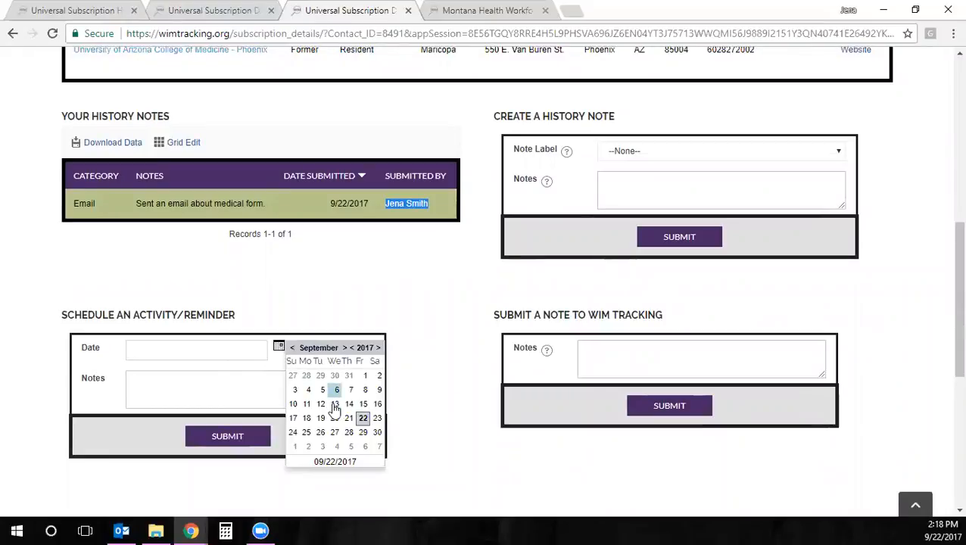
{"action": "left_click", "coordinate": [367, 434]}
{"action": "left_click", "coordinate": [250, 400]}
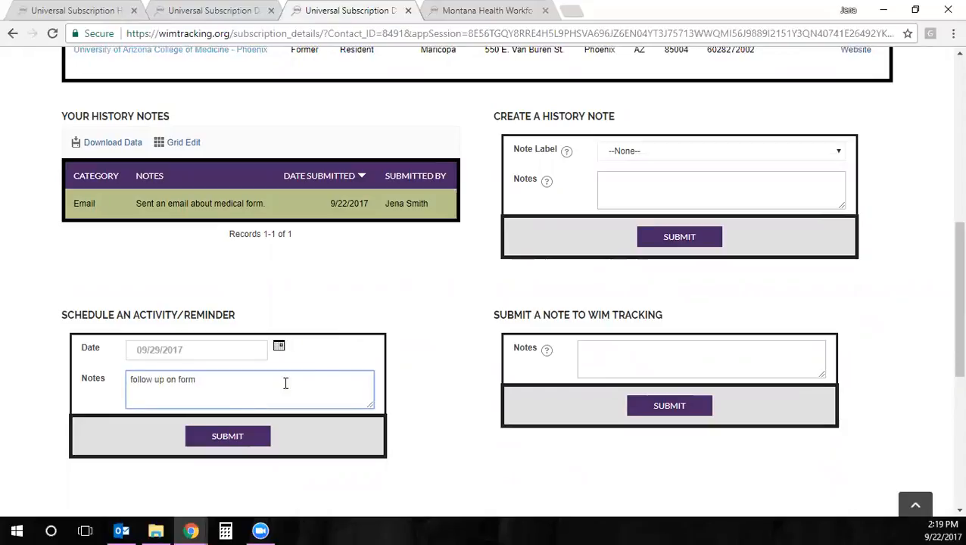
{"action": "left_click_drag", "start_coordinate": [429, 205], "coordinate": [395, 206]}
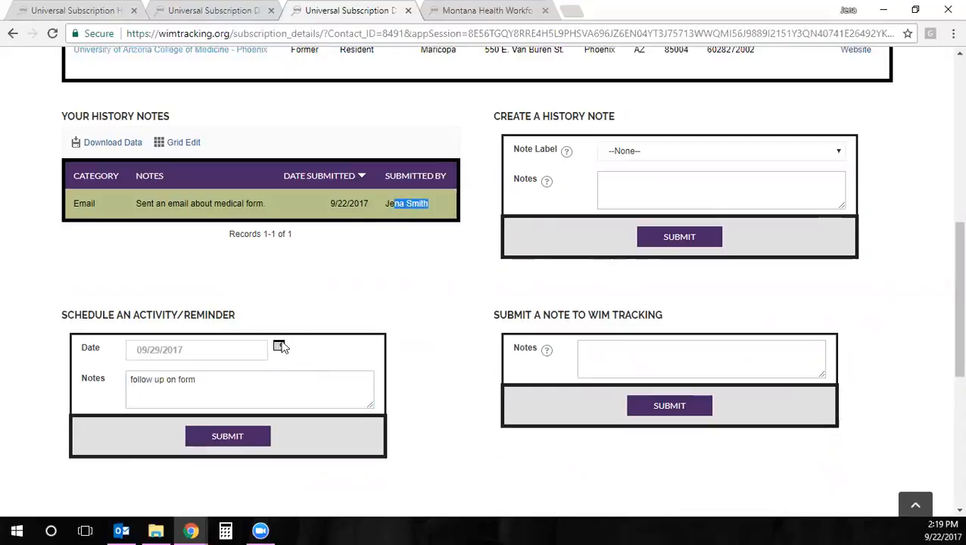
{"action": "left_click", "coordinate": [251, 437]}
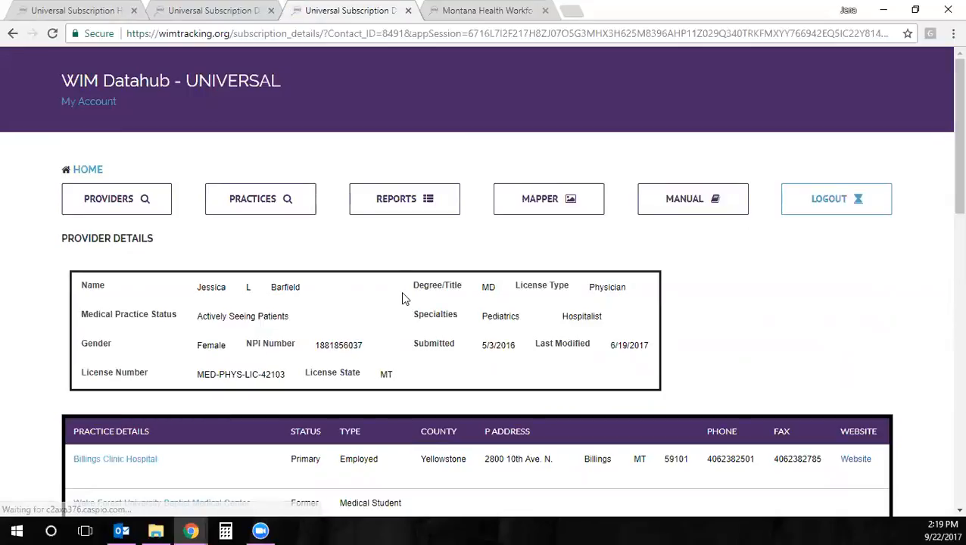
From the home screen, search activities dated 09/29/2017 for a selected user
{"action": "left_click", "coordinate": [88, 170]}
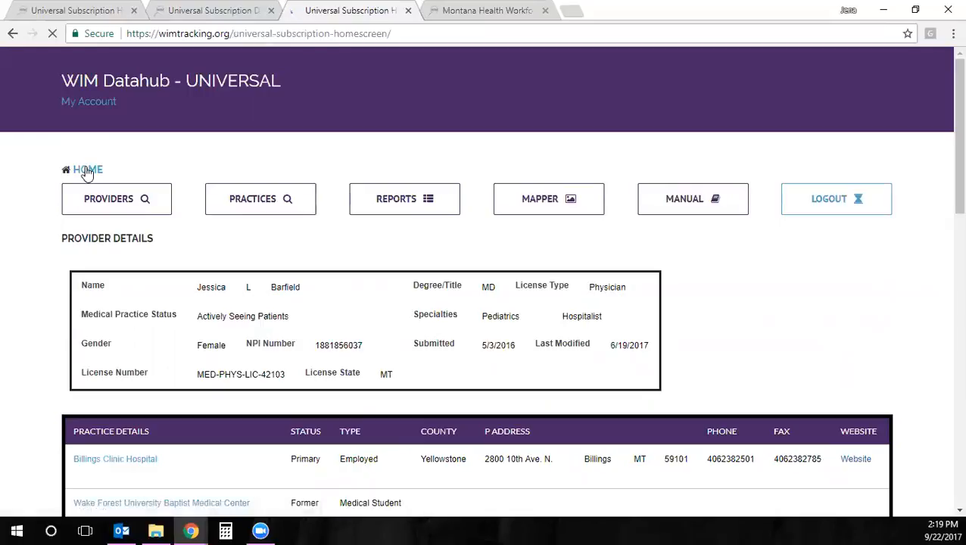
{"action": "scroll", "coordinate": [156, 391], "scroll_direction": "down", "scroll_amount": 2}
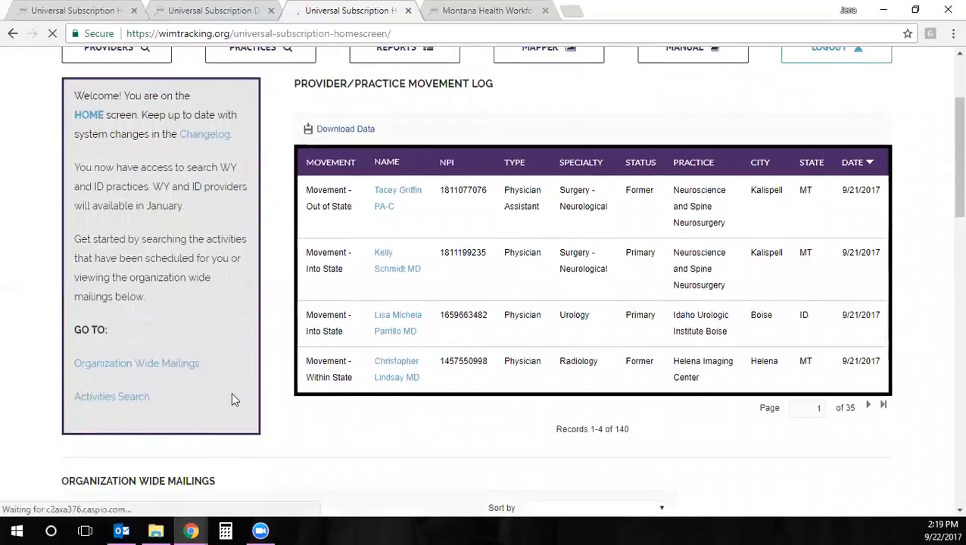
{"action": "scroll", "coordinate": [233, 399], "scroll_direction": "down", "scroll_amount": 9}
{"action": "scroll", "coordinate": [233, 400], "scroll_direction": "down", "scroll_amount": 2}
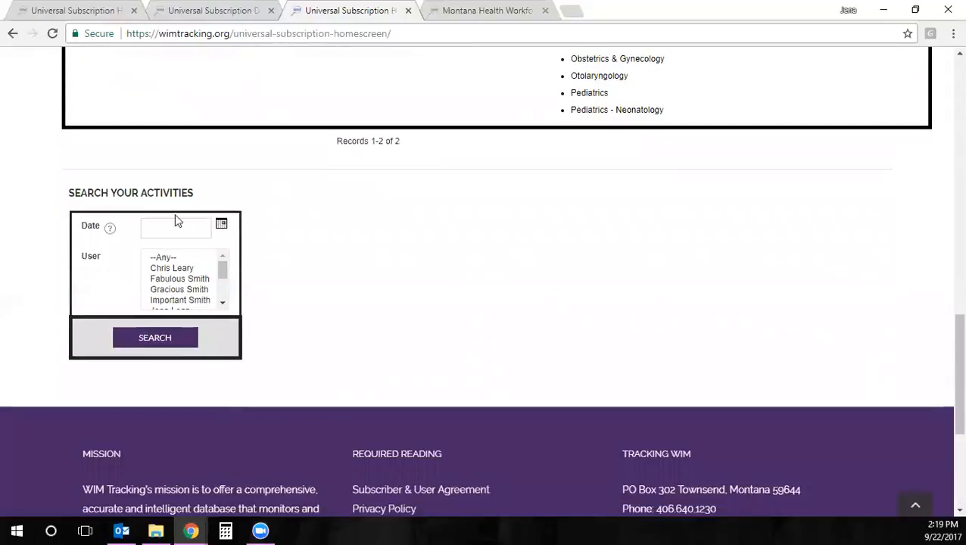
{"action": "left_click", "coordinate": [221, 224]}
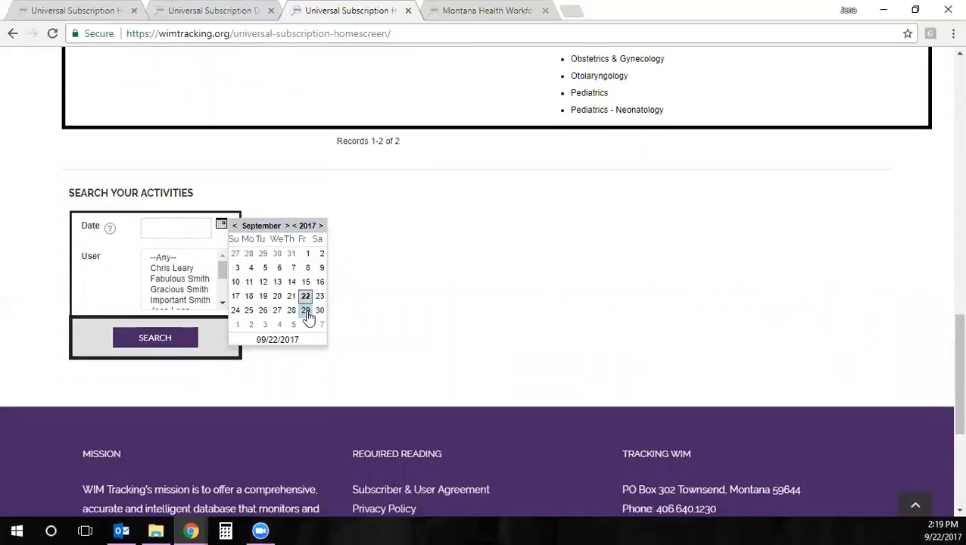
{"action": "left_click", "coordinate": [308, 314]}
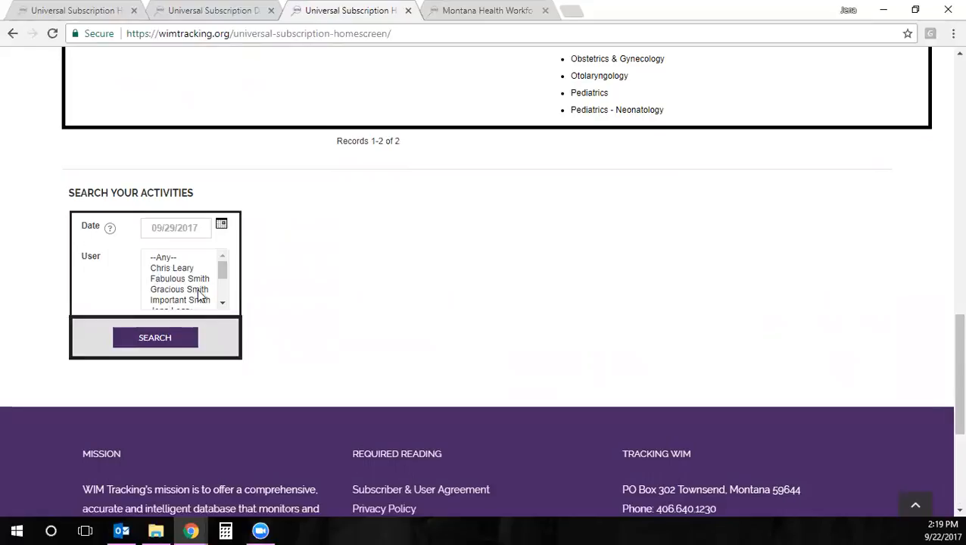
{"action": "scroll", "coordinate": [220, 275], "scroll_direction": "down", "scroll_amount": 3}
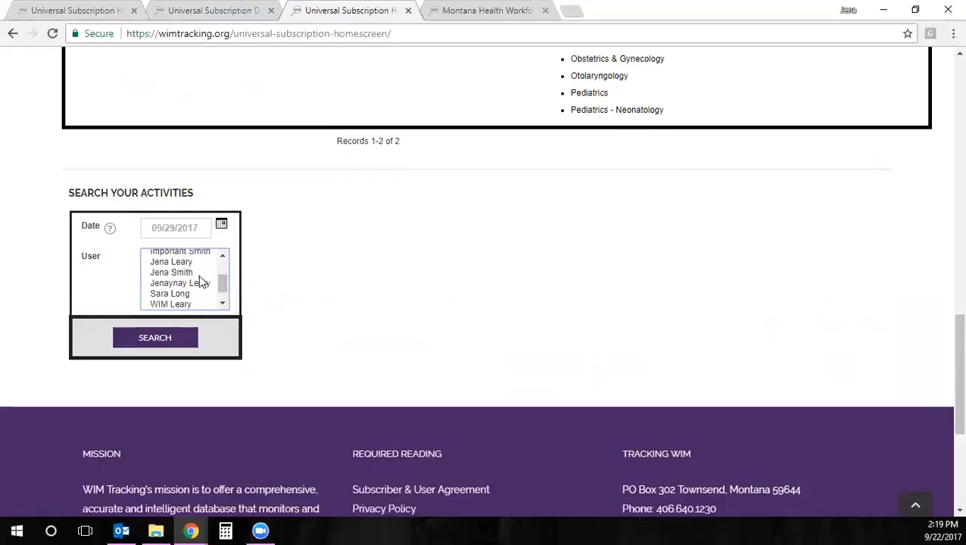
{"action": "left_click", "coordinate": [198, 273]}
{"action": "left_click", "coordinate": [179, 342]}
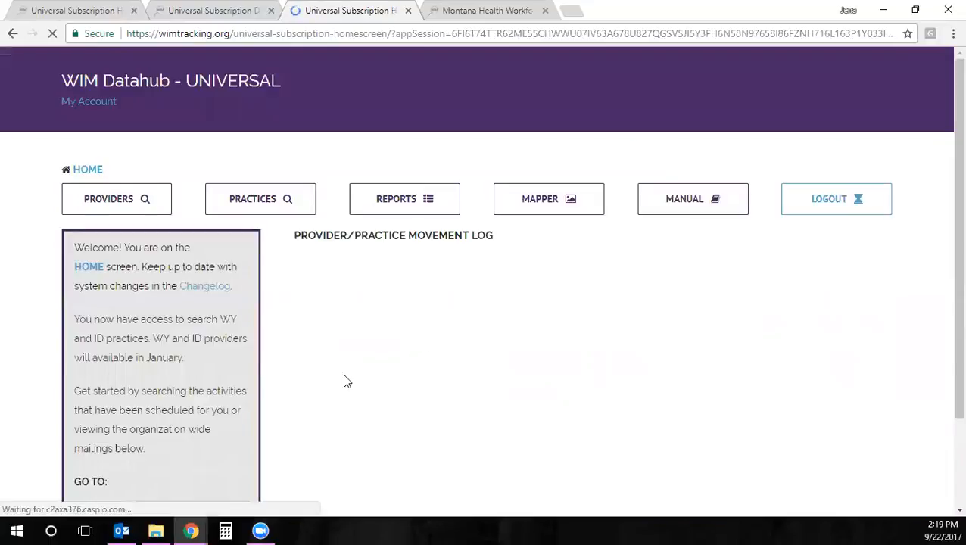
Open the provider behind the first activity result, the WIM follow-up email, in a new tab
{"action": "scroll", "coordinate": [288, 387], "scroll_direction": "down", "scroll_amount": 6}
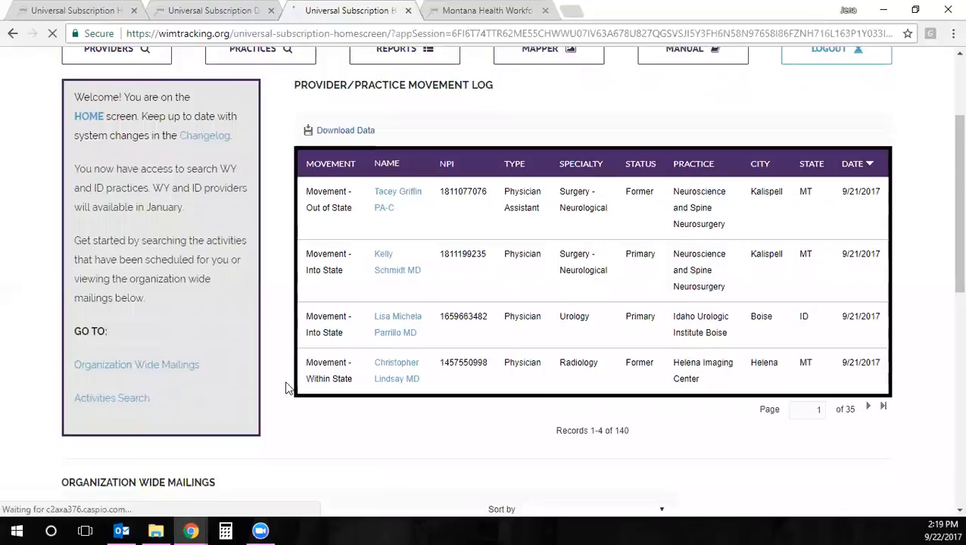
{"action": "scroll", "coordinate": [287, 387], "scroll_direction": "down", "scroll_amount": 4}
{"action": "scroll", "coordinate": [287, 394], "scroll_direction": "down", "scroll_amount": 4}
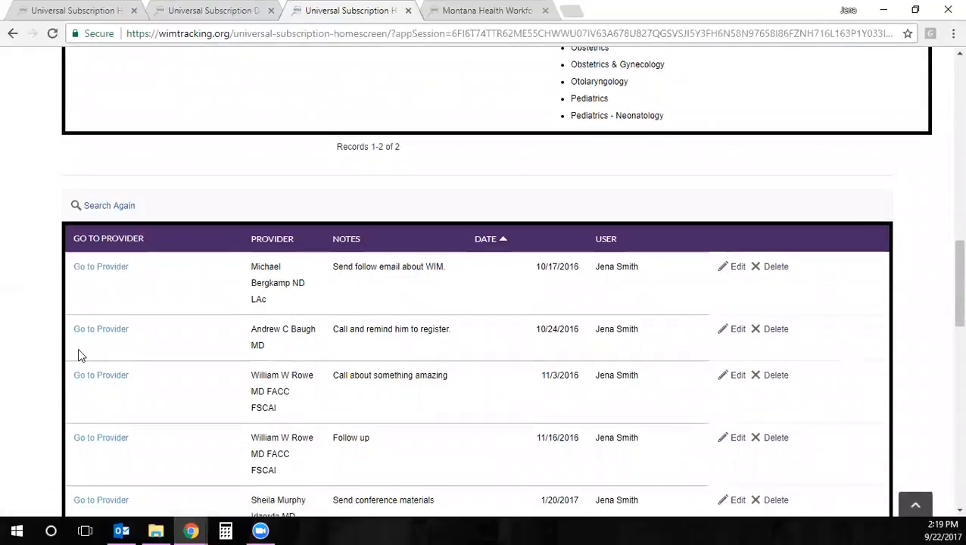
{"action": "scroll", "coordinate": [299, 410], "scroll_direction": "down", "scroll_amount": 2}
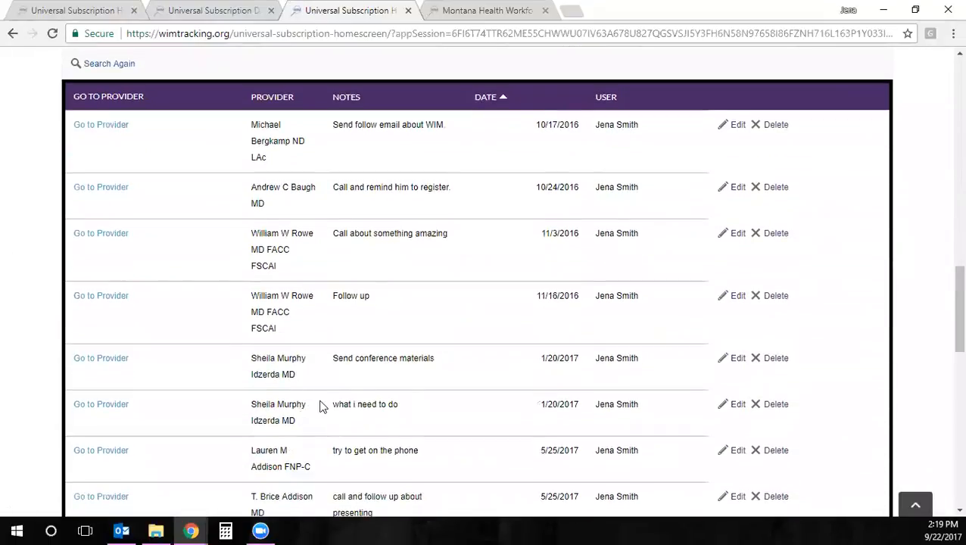
{"action": "scroll", "coordinate": [583, 366], "scroll_direction": "down", "scroll_amount": 5}
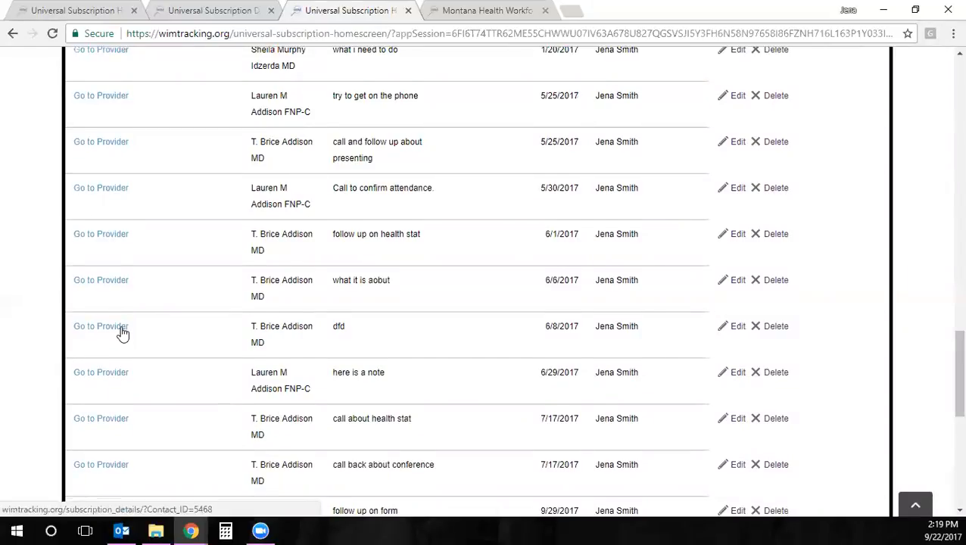
{"action": "scroll", "coordinate": [123, 334], "scroll_direction": "up", "scroll_amount": 5}
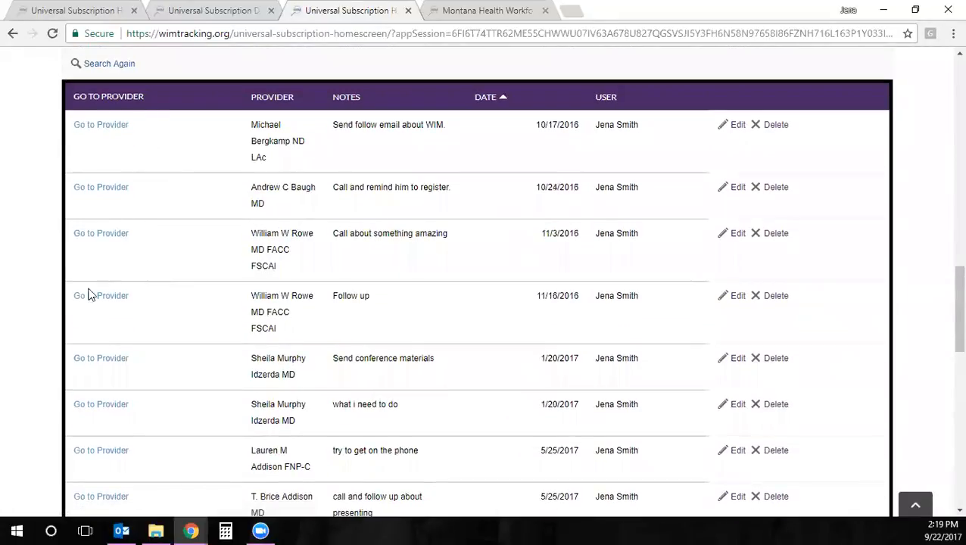
{"action": "left_click", "coordinate": [97, 126]}
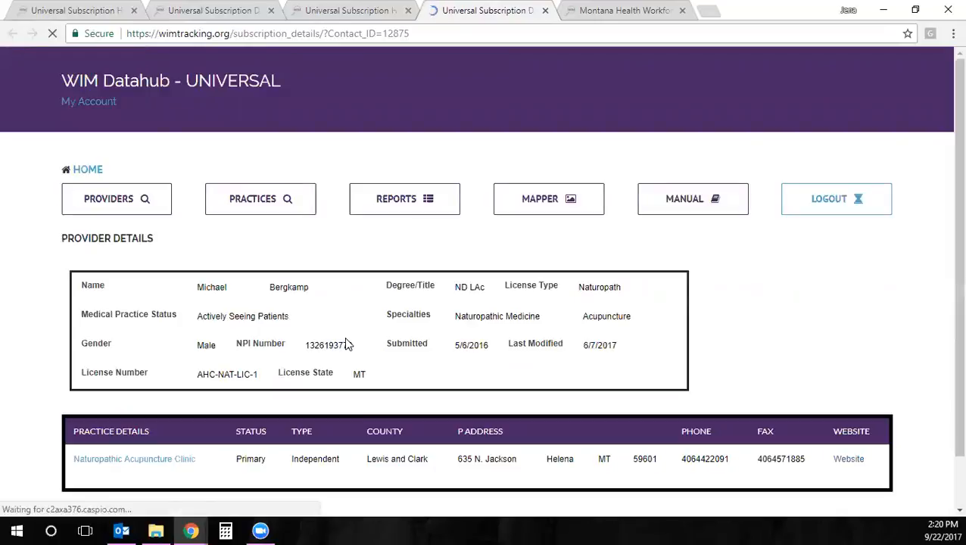
Review the naturopath's practice details and three history notes, then close the provider page
{"action": "scroll", "coordinate": [330, 344], "scroll_direction": "down", "scroll_amount": 3}
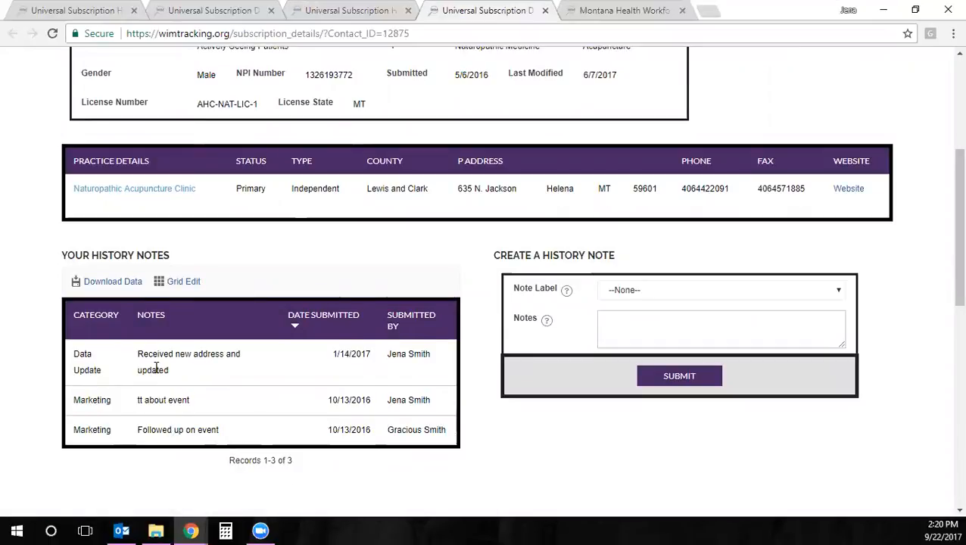
{"action": "scroll", "coordinate": [155, 367], "scroll_direction": "down", "scroll_amount": 1}
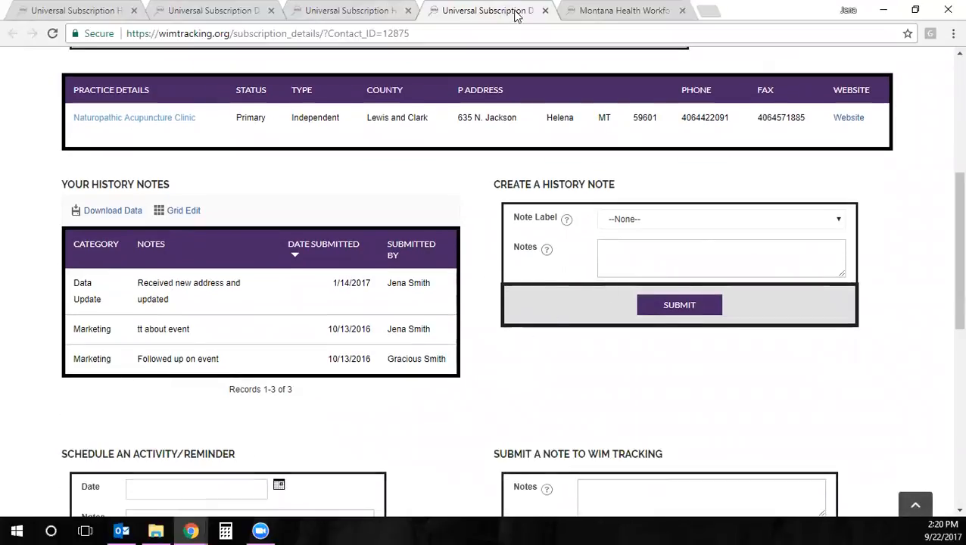
{"action": "scroll", "coordinate": [470, 256], "scroll_direction": "up", "scroll_amount": 1}
{"action": "scroll", "coordinate": [465, 265], "scroll_direction": "up", "scroll_amount": 2}
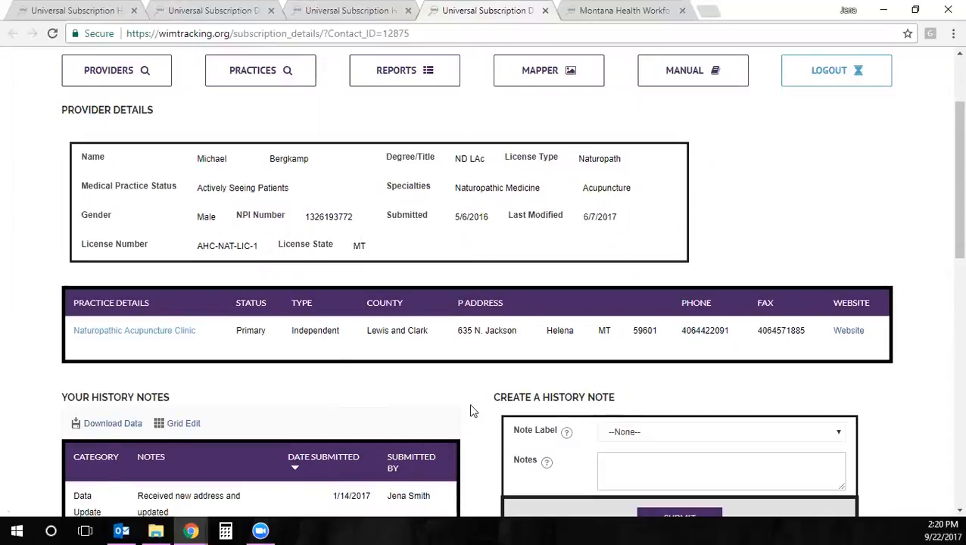
{"action": "scroll", "coordinate": [470, 412], "scroll_direction": "down", "scroll_amount": 1}
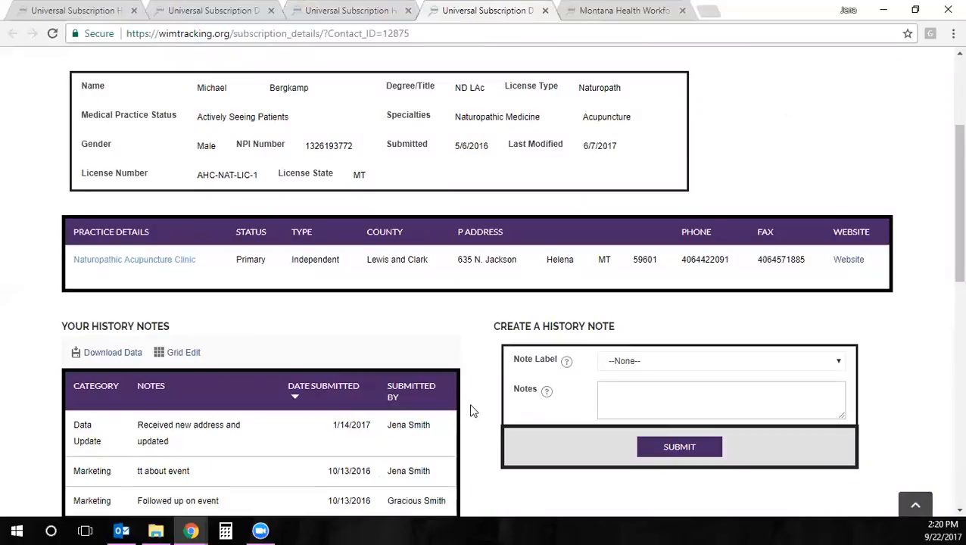
{"action": "left_click", "coordinate": [545, 10]}
Close the leftover provider history tab and return to the provider data table
{"action": "left_click", "coordinate": [408, 10]}
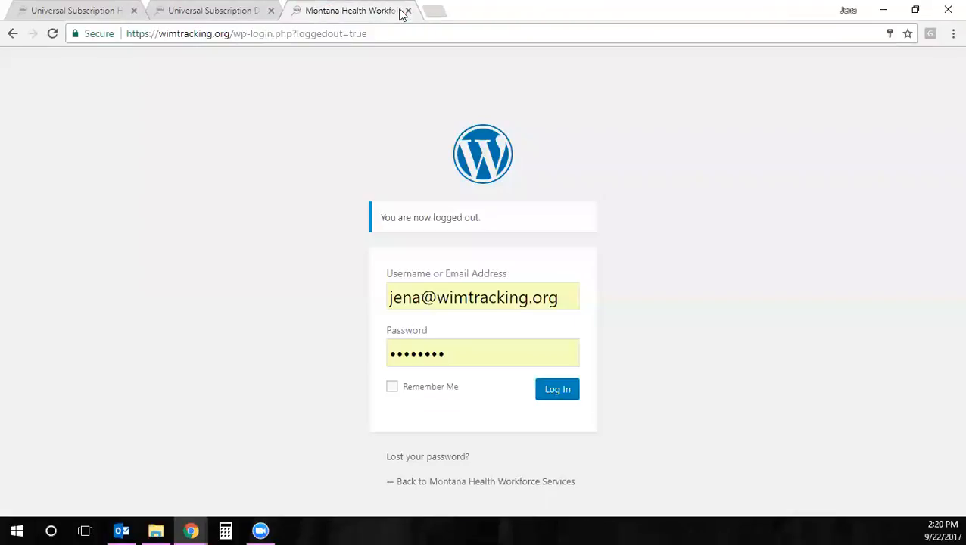
{"action": "left_click", "coordinate": [244, 7]}
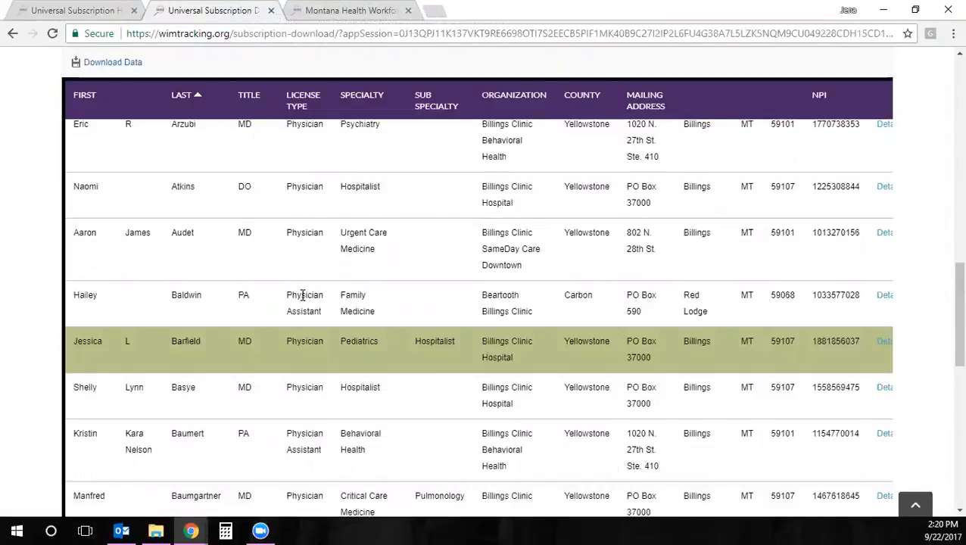
{"action": "scroll", "coordinate": [302, 296], "scroll_direction": "up", "scroll_amount": 10}
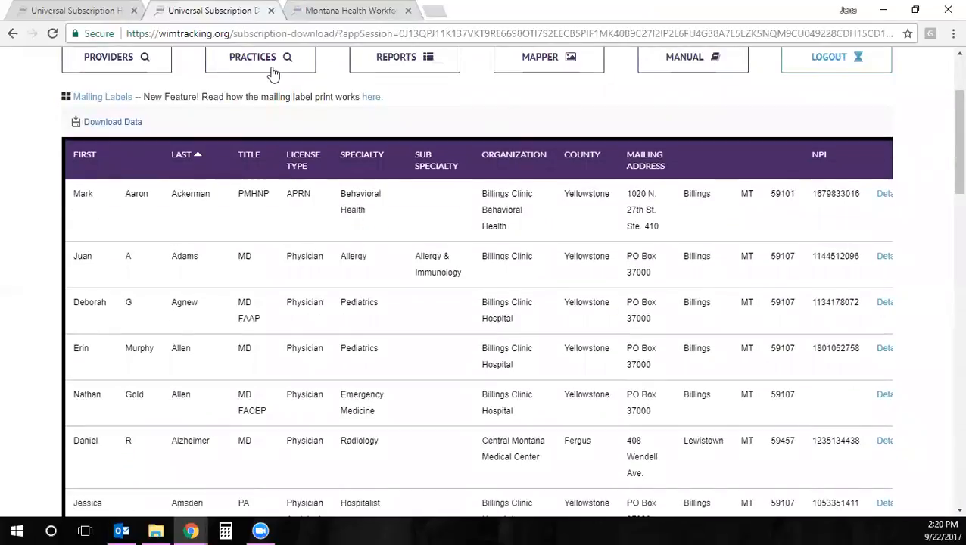
Search practices for Pediatric Clinic facilities in Idaho (ID) and Montana (MT)
{"action": "left_click", "coordinate": [273, 62]}
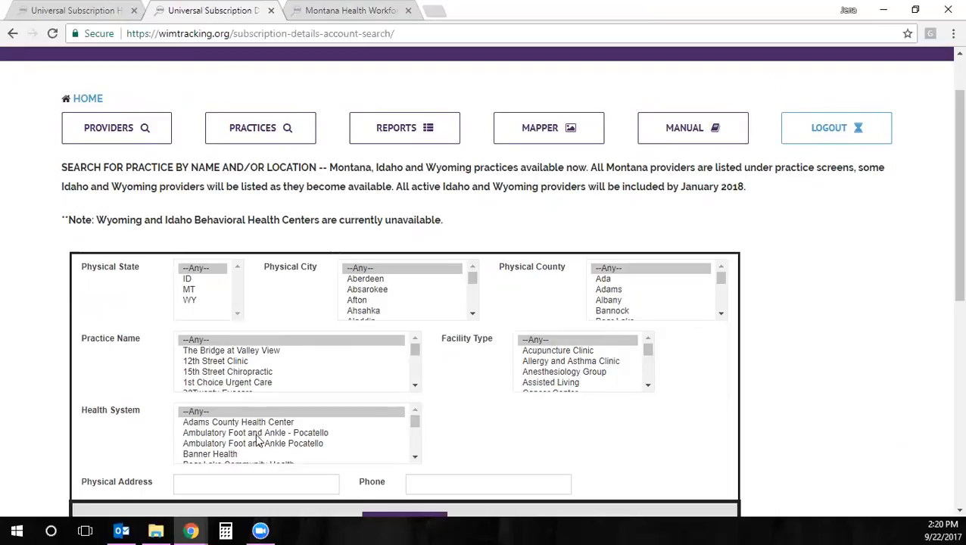
{"action": "left_click", "coordinate": [549, 364]}
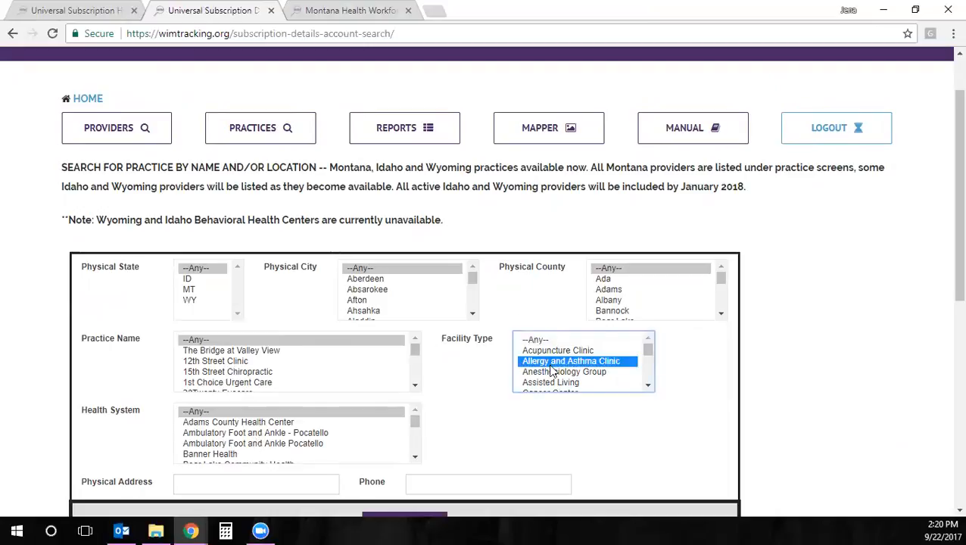
{"action": "type", "text": "pe"}
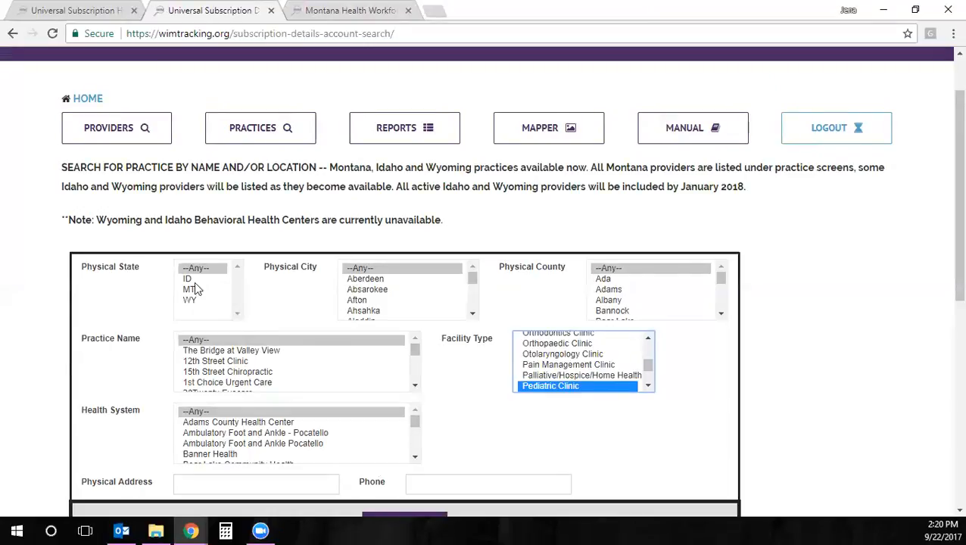
{"action": "left_click", "coordinate": [191, 279]}
{"action": "left_click", "coordinate": [192, 290], "text": "ctrl"}
{"action": "scroll", "coordinate": [621, 425], "scroll_direction": "down", "scroll_amount": 1}
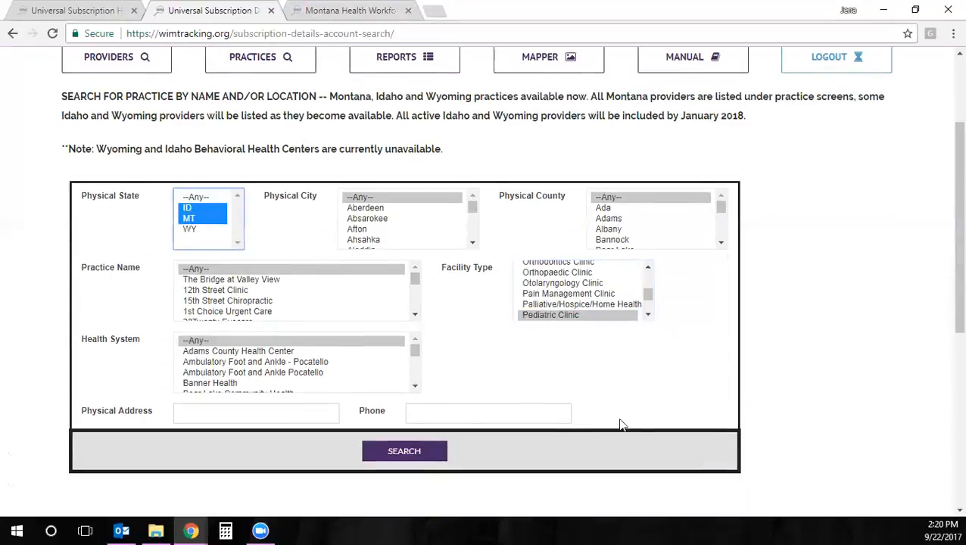
{"action": "left_click", "coordinate": [423, 451]}
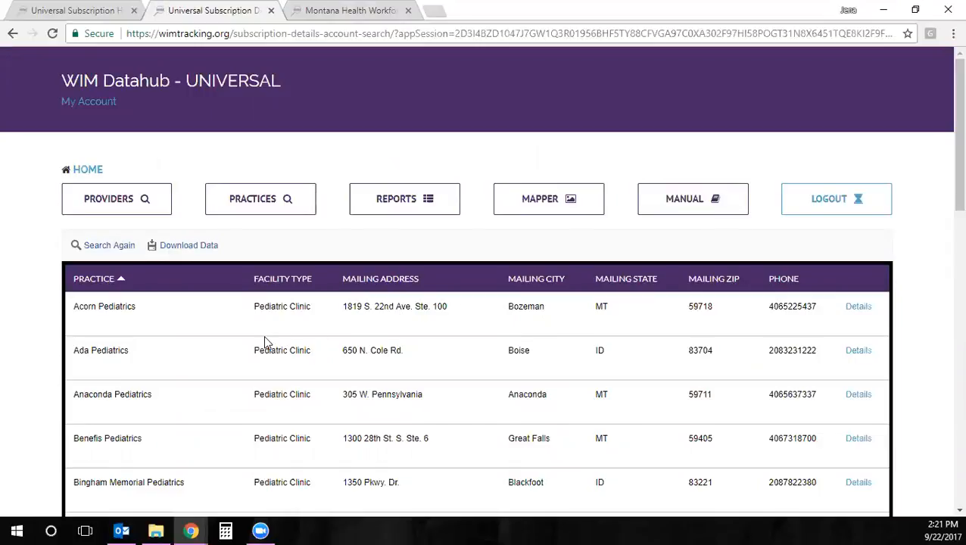
{"action": "scroll", "coordinate": [264, 342], "scroll_direction": "down", "scroll_amount": 4}
{"action": "scroll", "coordinate": [278, 414], "scroll_direction": "up", "scroll_amount": 4}
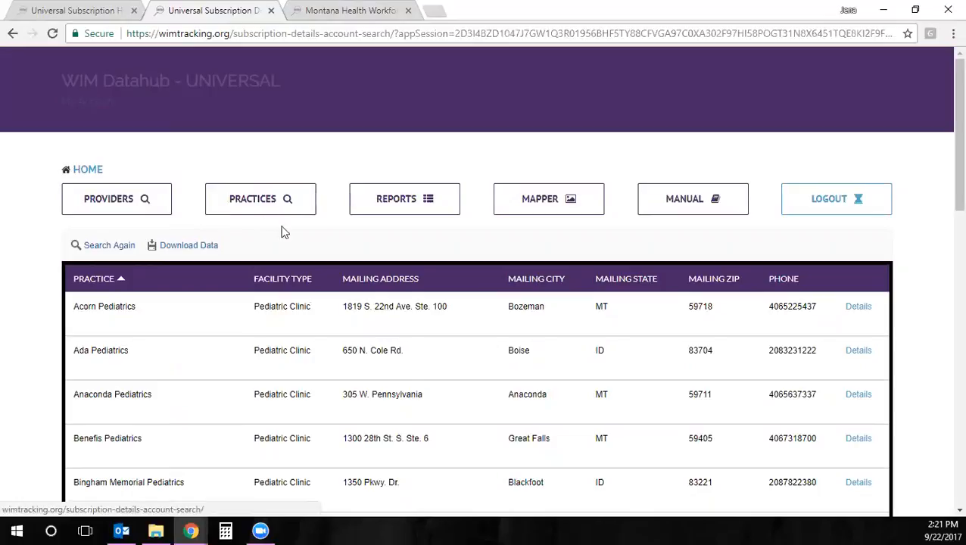
Go to Reports and expand the MT Providers Custom Filters report
{"action": "left_click", "coordinate": [403, 203]}
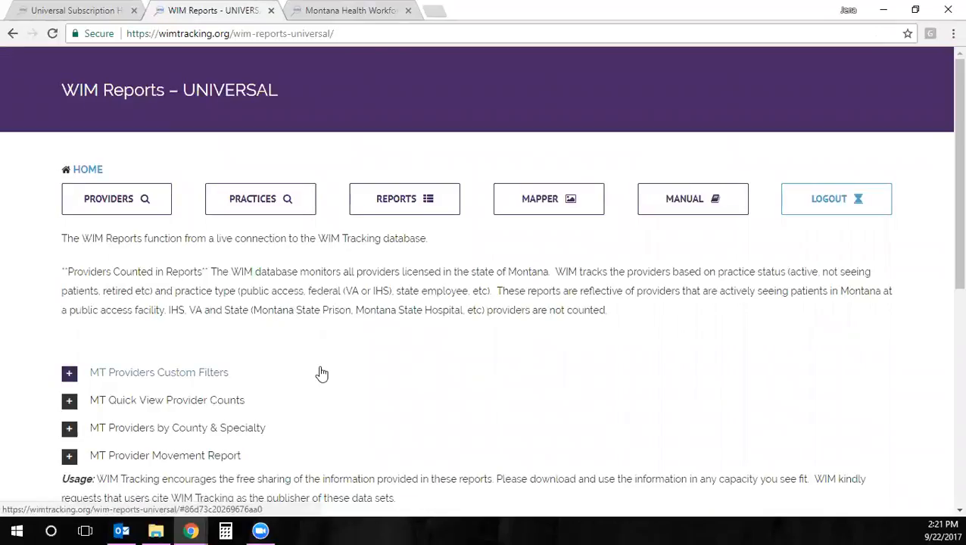
{"action": "scroll", "coordinate": [284, 367], "scroll_direction": "down", "scroll_amount": 1}
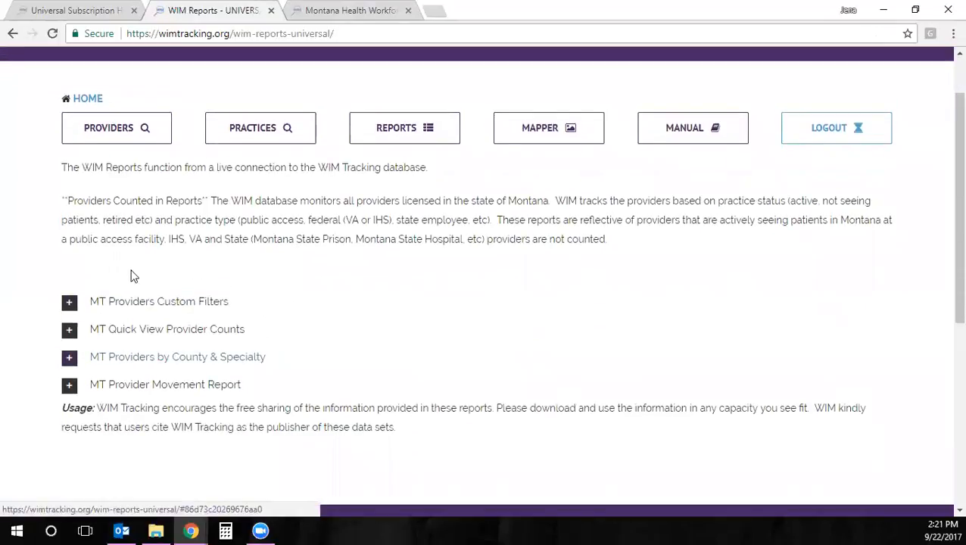
{"action": "left_click", "coordinate": [68, 303]}
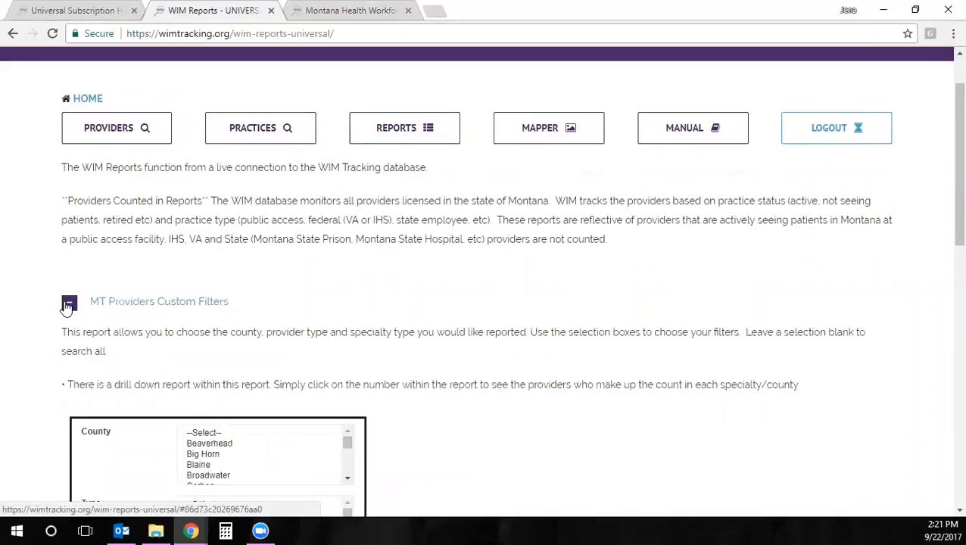
{"action": "scroll", "coordinate": [75, 356], "scroll_direction": "down", "scroll_amount": 2}
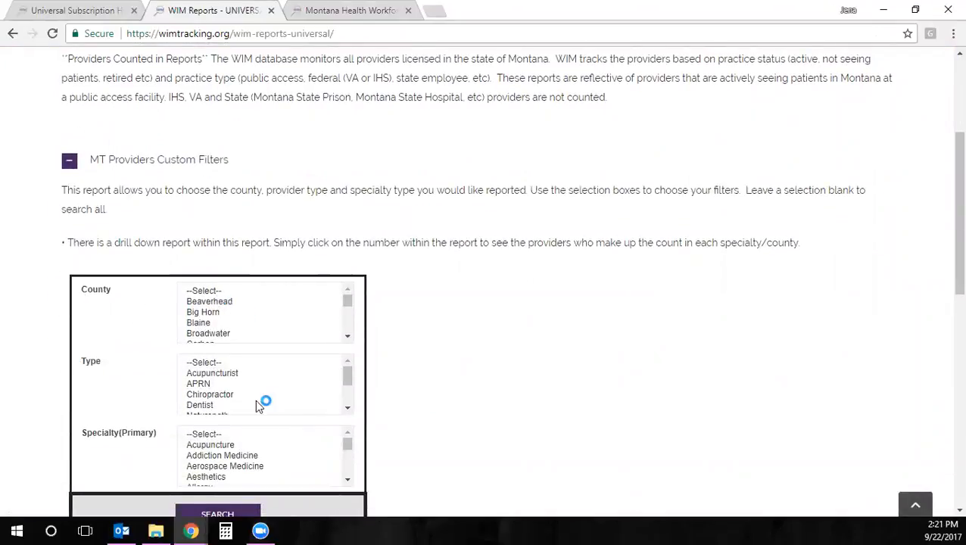
{"action": "scroll", "coordinate": [233, 385], "scroll_direction": "down", "scroll_amount": 2}
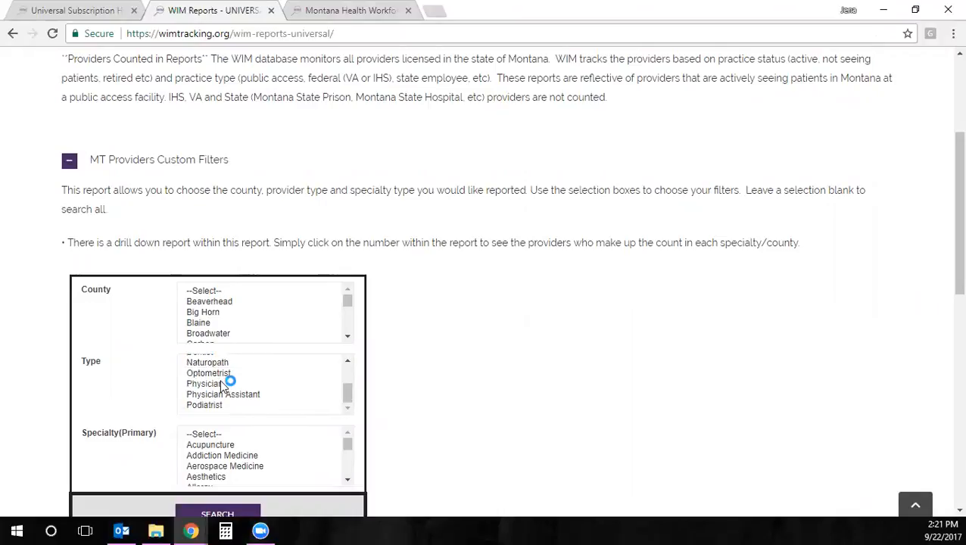
Filter the report to Physician Assistant with Family Medicine as primary specialty and run it
{"action": "left_click", "coordinate": [220, 395]}
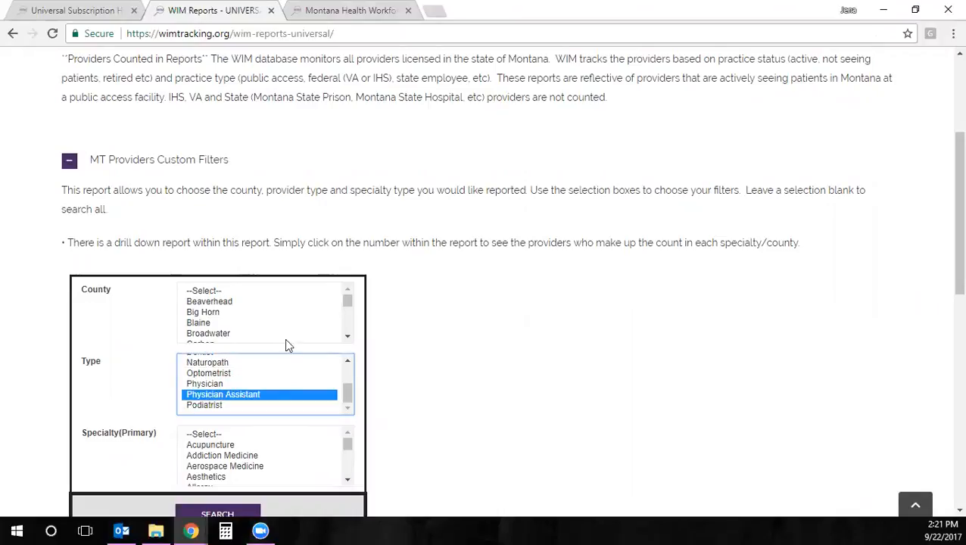
{"action": "scroll", "coordinate": [419, 318], "scroll_direction": "down", "scroll_amount": 1}
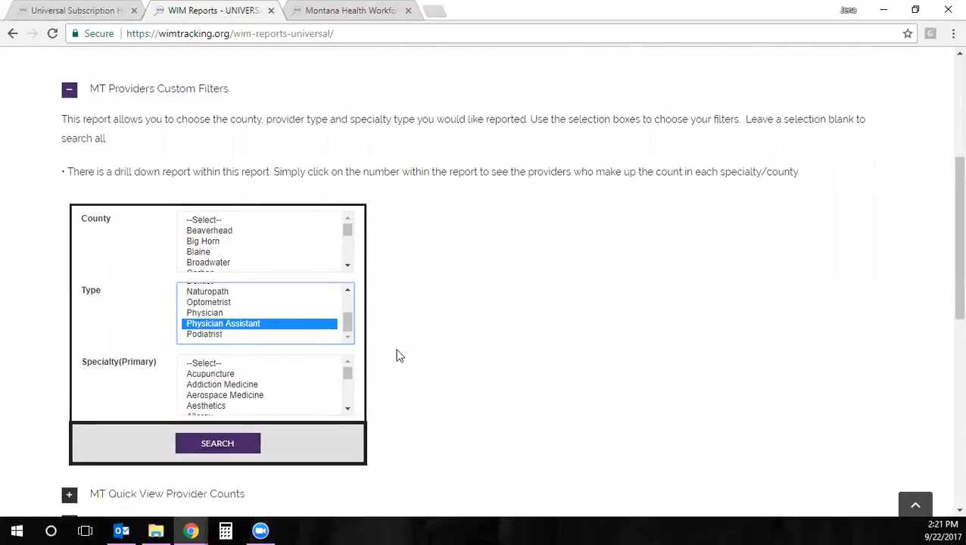
{"action": "left_click_drag", "start_coordinate": [347, 376], "coordinate": [347, 381]}
{"action": "left_click", "coordinate": [254, 388]}
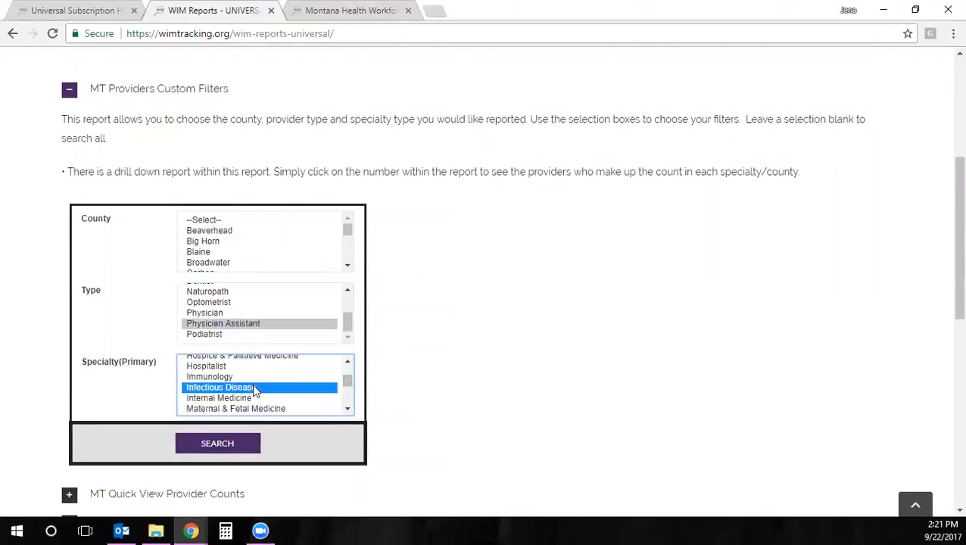
{"action": "left_click", "coordinate": [238, 400]}
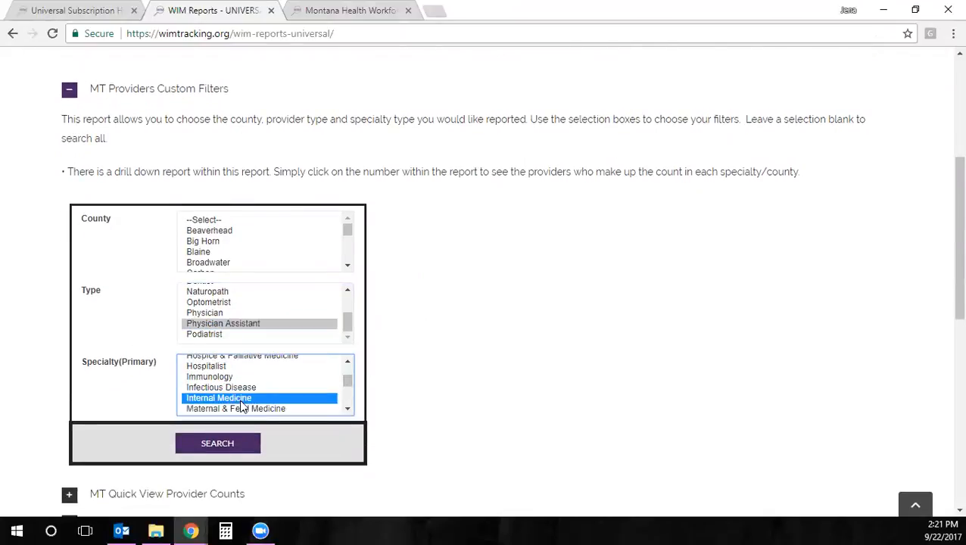
{"action": "left_click", "coordinate": [348, 362]}
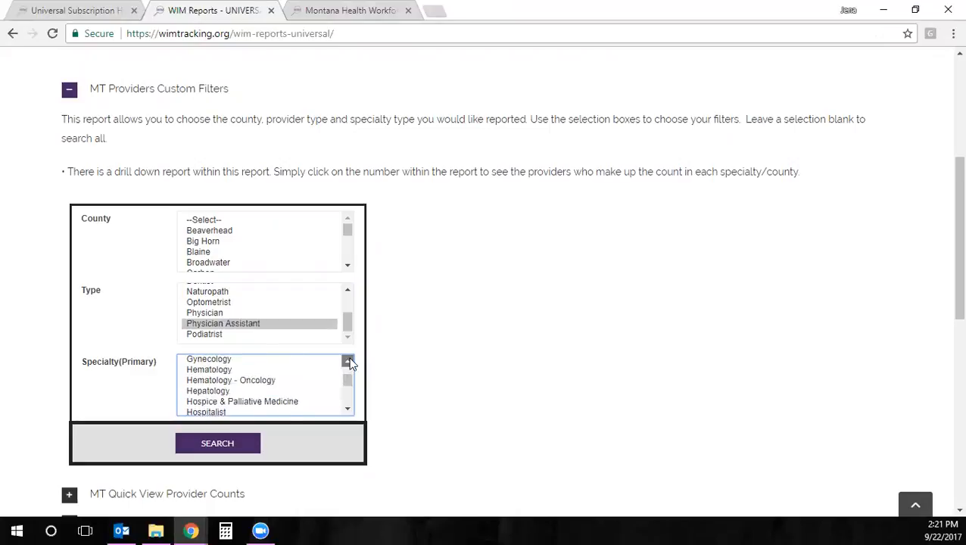
{"action": "left_click", "coordinate": [256, 395]}
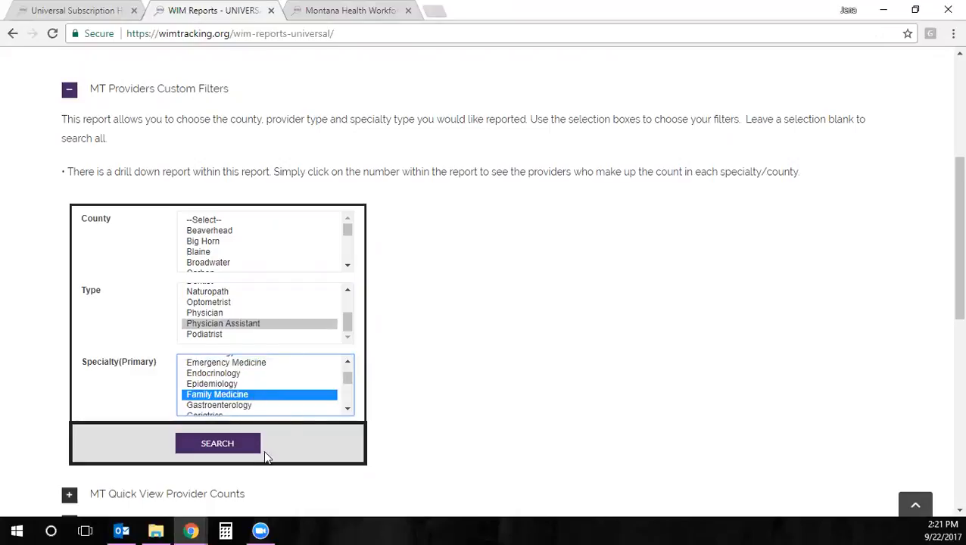
{"action": "left_click", "coordinate": [239, 447]}
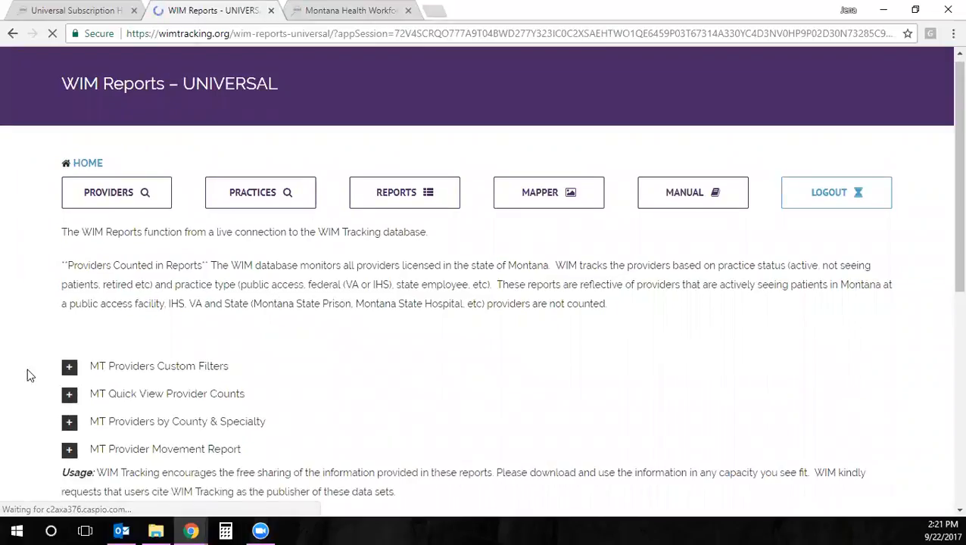
Drill into Beaverhead county's Physician Assistant Family Medicine count to list its providers
{"action": "left_click", "coordinate": [69, 367]}
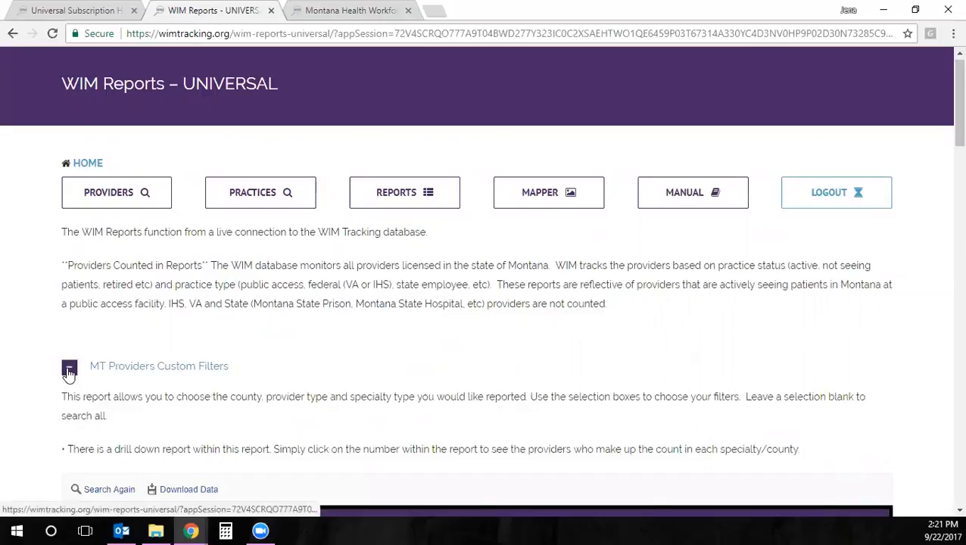
{"action": "scroll", "coordinate": [78, 442], "scroll_direction": "down", "scroll_amount": 5}
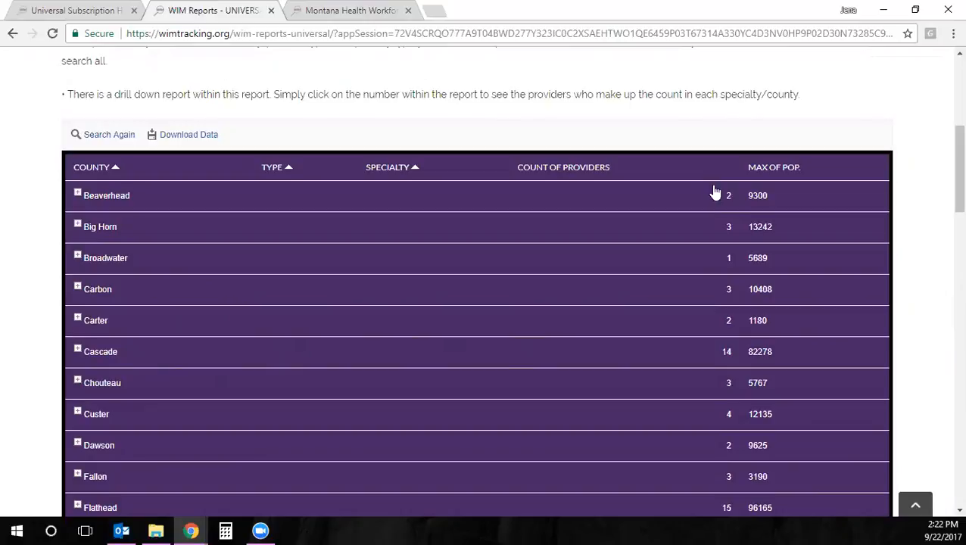
{"action": "left_click", "coordinate": [77, 190]}
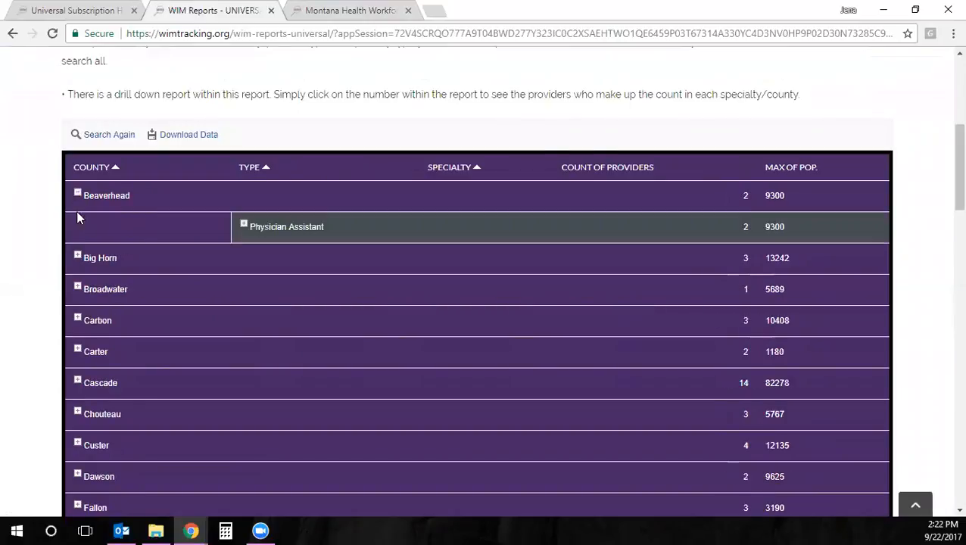
{"action": "left_click", "coordinate": [241, 226]}
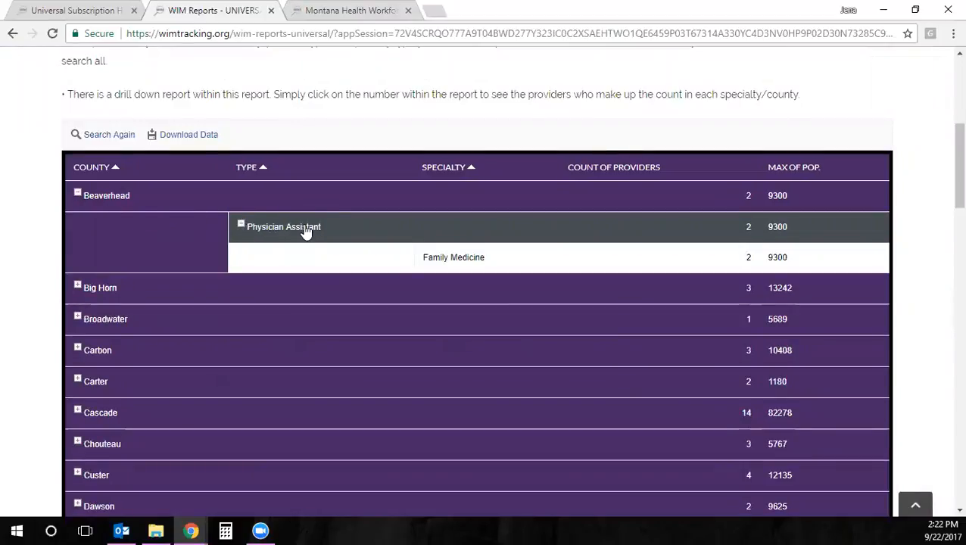
{"action": "left_click", "coordinate": [749, 257]}
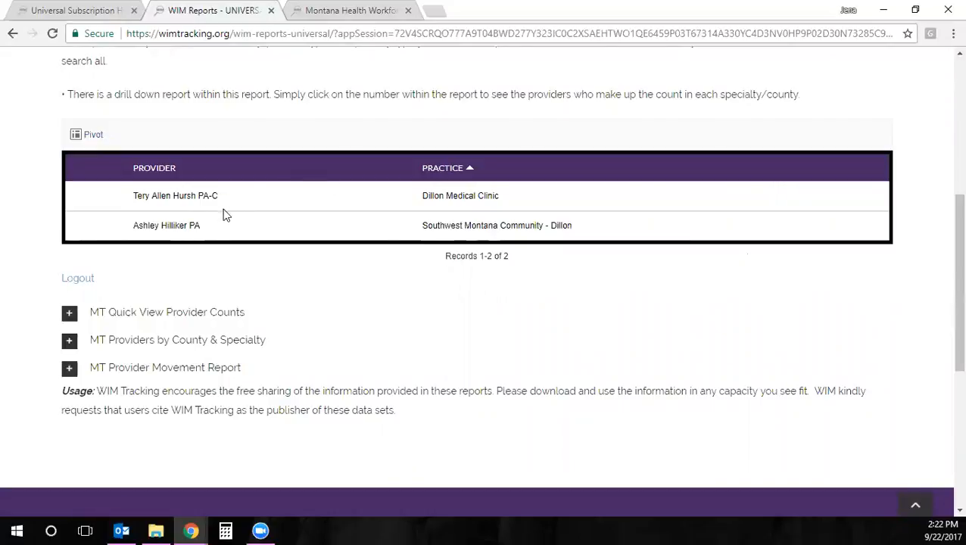
Return to the pivot report and collapse MT Providers Custom Filters
{"action": "left_click", "coordinate": [89, 134]}
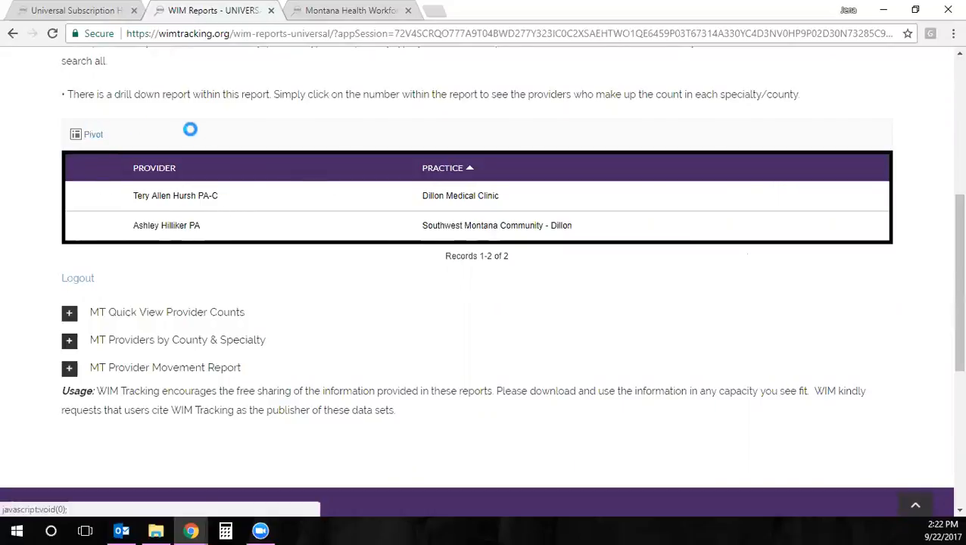
{"action": "scroll", "coordinate": [358, 238], "scroll_direction": "up", "scroll_amount": 2}
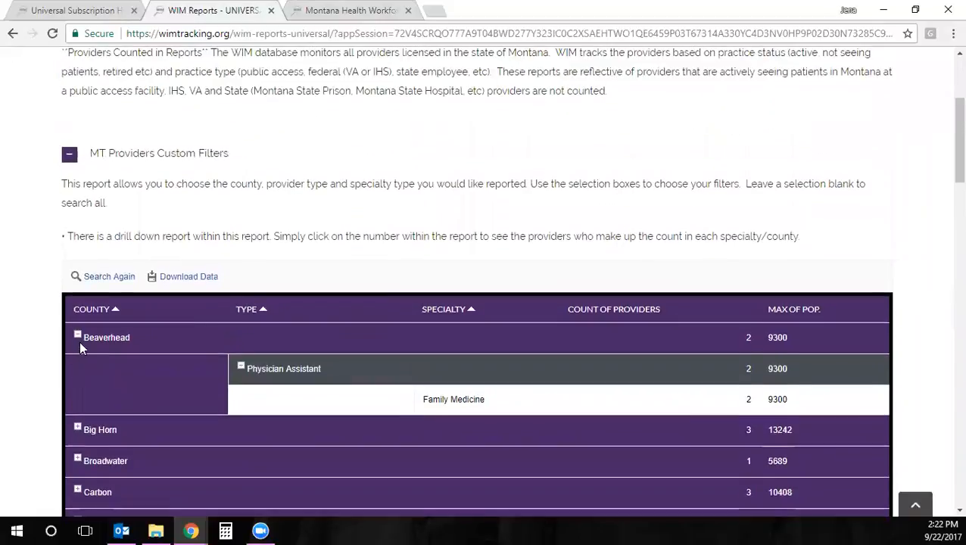
{"action": "left_click", "coordinate": [69, 155]}
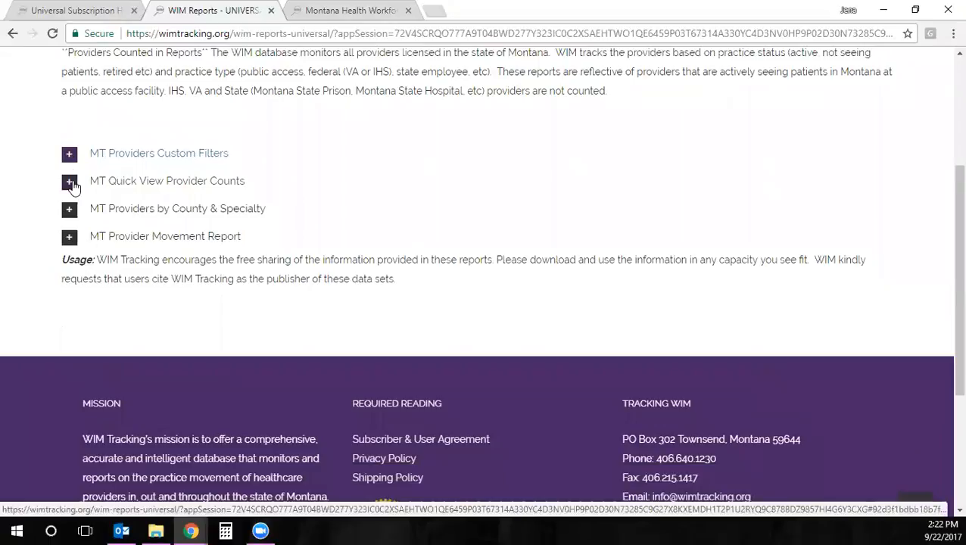
Expand MT Quick View Provider Counts and review the 2145 physicians by specialty, 377 in Family Medicine
{"action": "left_click", "coordinate": [69, 182]}
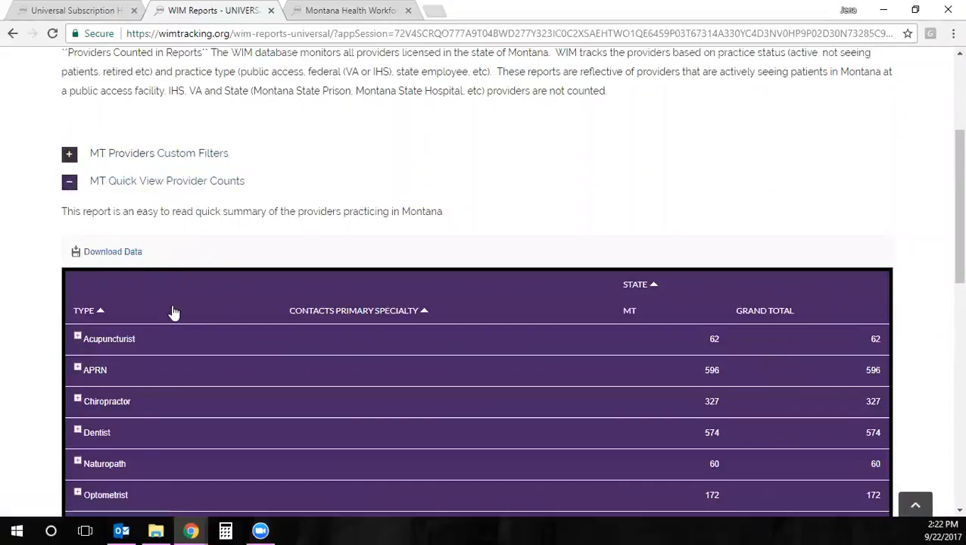
{"action": "scroll", "coordinate": [188, 337], "scroll_direction": "down", "scroll_amount": 1}
{"action": "scroll", "coordinate": [185, 330], "scroll_direction": "down", "scroll_amount": 2}
{"action": "left_click", "coordinate": [75, 381]}
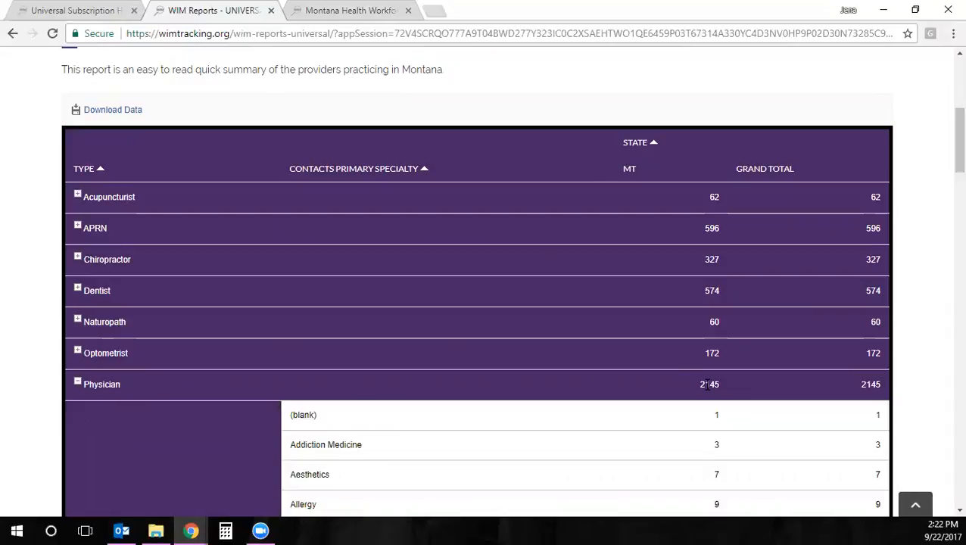
{"action": "scroll", "coordinate": [706, 386], "scroll_direction": "down", "scroll_amount": 6}
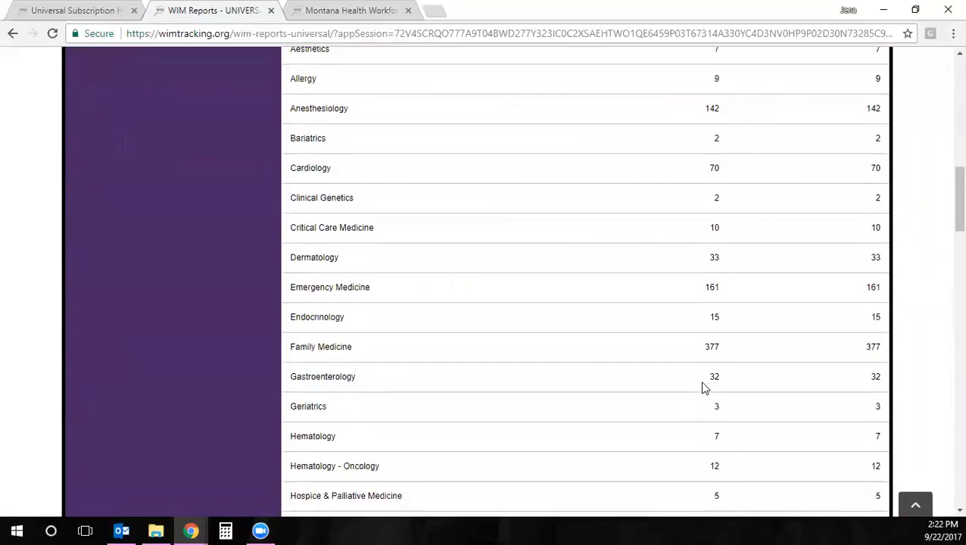
{"action": "left_click_drag", "start_coordinate": [755, 286], "coordinate": [690, 290]}
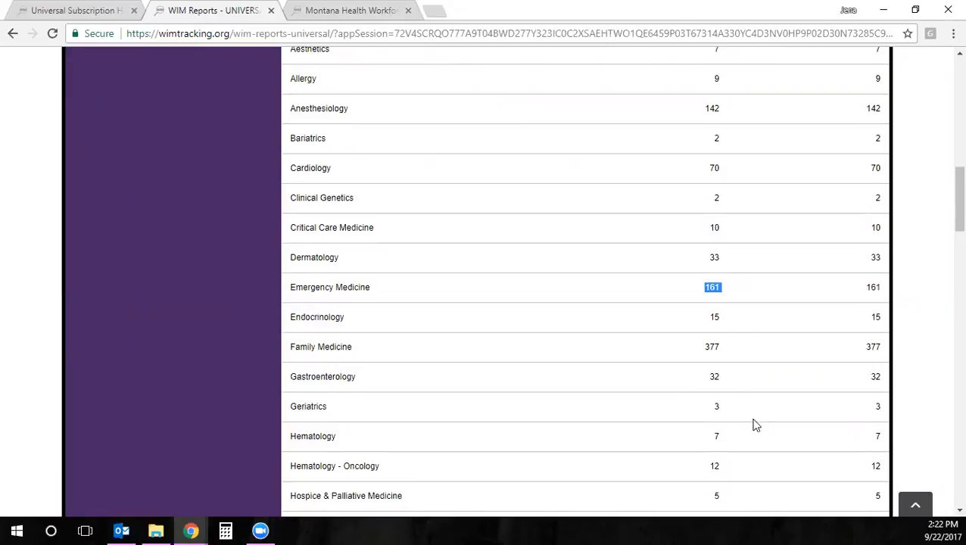
{"action": "scroll", "coordinate": [744, 418], "scroll_direction": "down", "scroll_amount": 3}
{"action": "scroll", "coordinate": [744, 418], "scroll_direction": "down", "scroll_amount": 1}
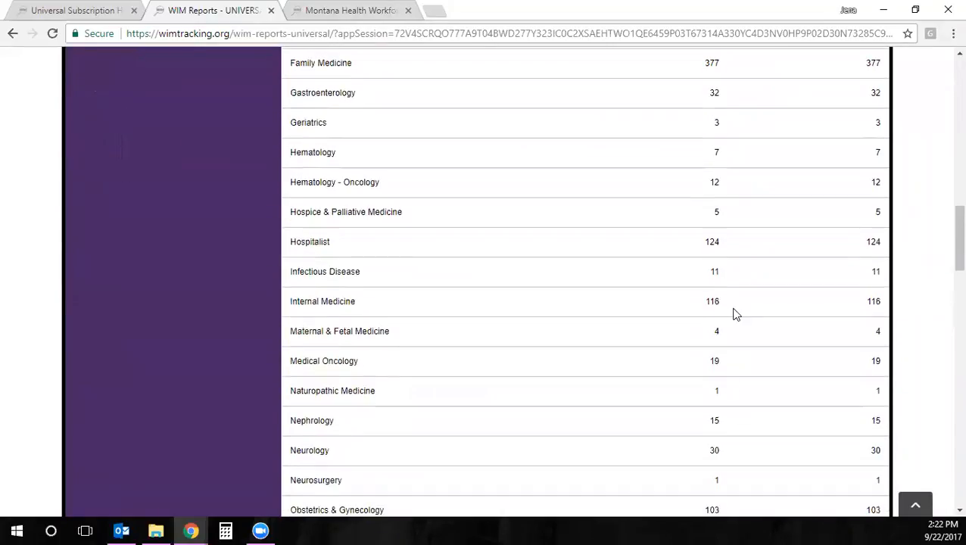
{"action": "scroll", "coordinate": [631, 477], "scroll_direction": "up", "scroll_amount": 8}
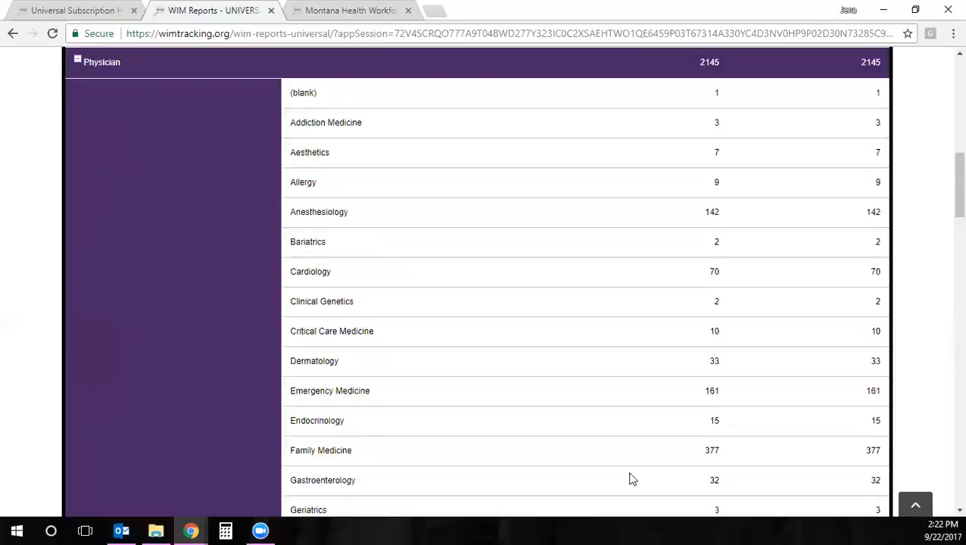
{"action": "left_click", "coordinate": [75, 381]}
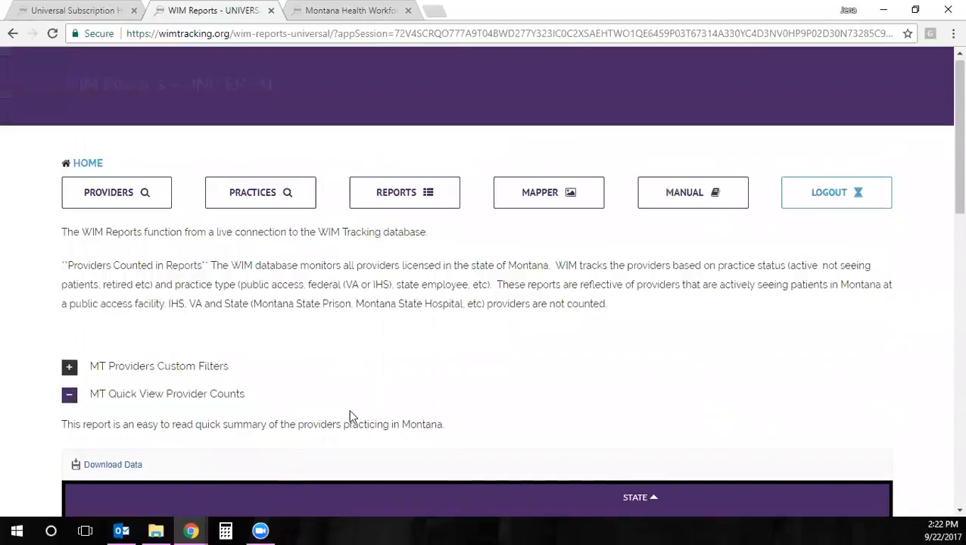
Open the Health Workforce Mapper and set the provider type to APRN
{"action": "left_click", "coordinate": [532, 191]}
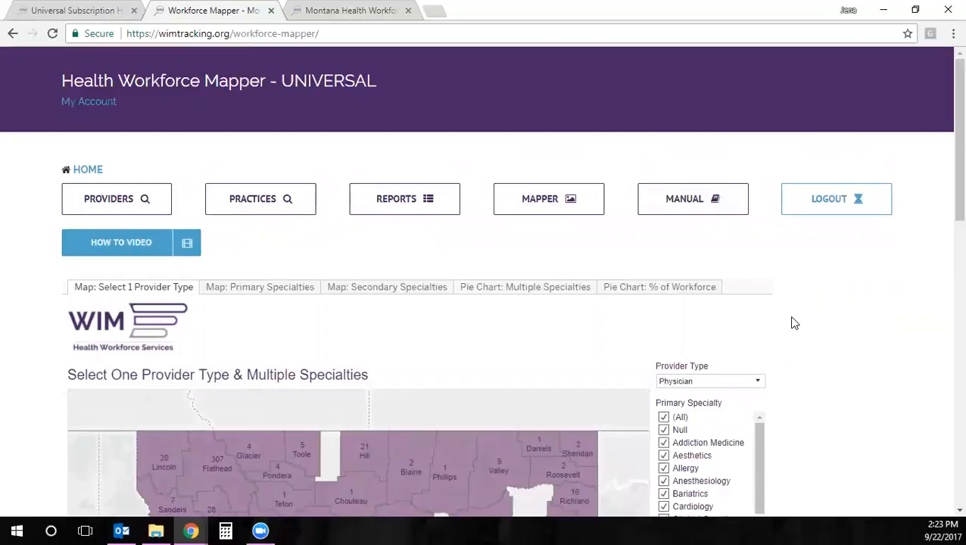
{"action": "scroll", "coordinate": [794, 323], "scroll_direction": "down", "scroll_amount": 3}
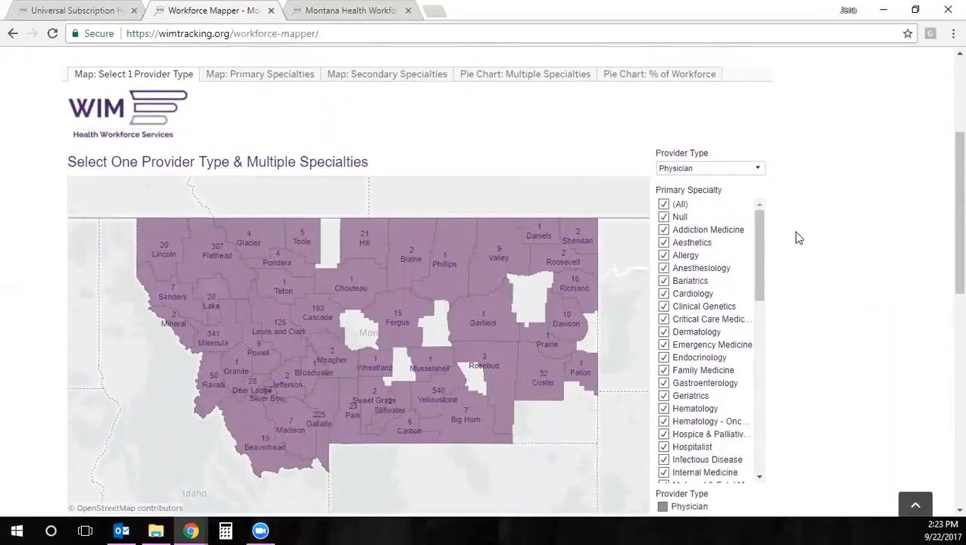
{"action": "left_click", "coordinate": [759, 169]}
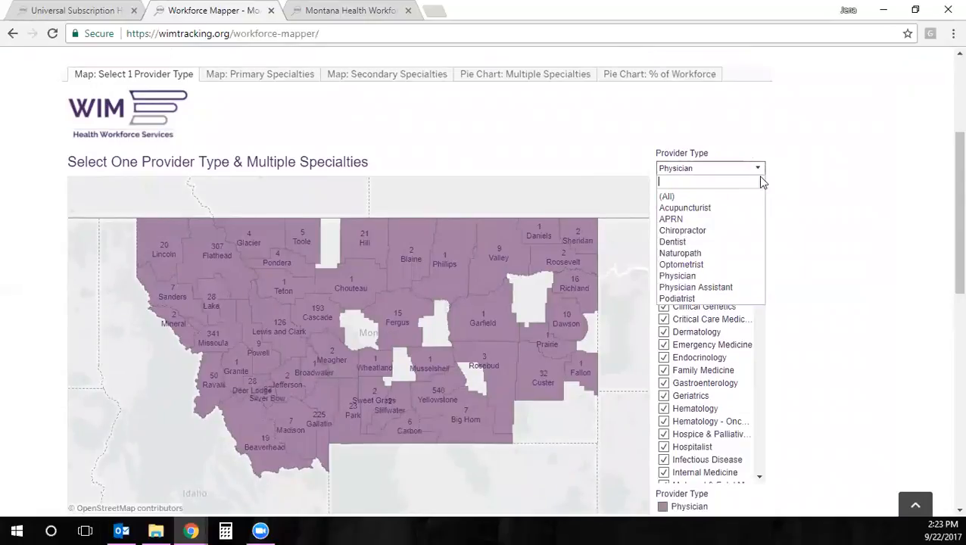
{"action": "left_click", "coordinate": [671, 219]}
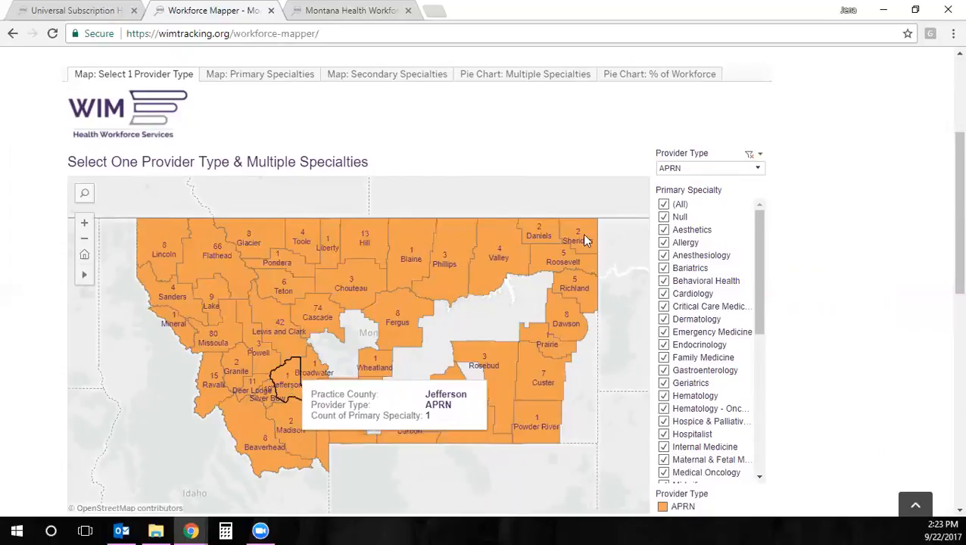
Restrict the primary specialty to Family Medicine only and review the county map
{"action": "left_click", "coordinate": [663, 204]}
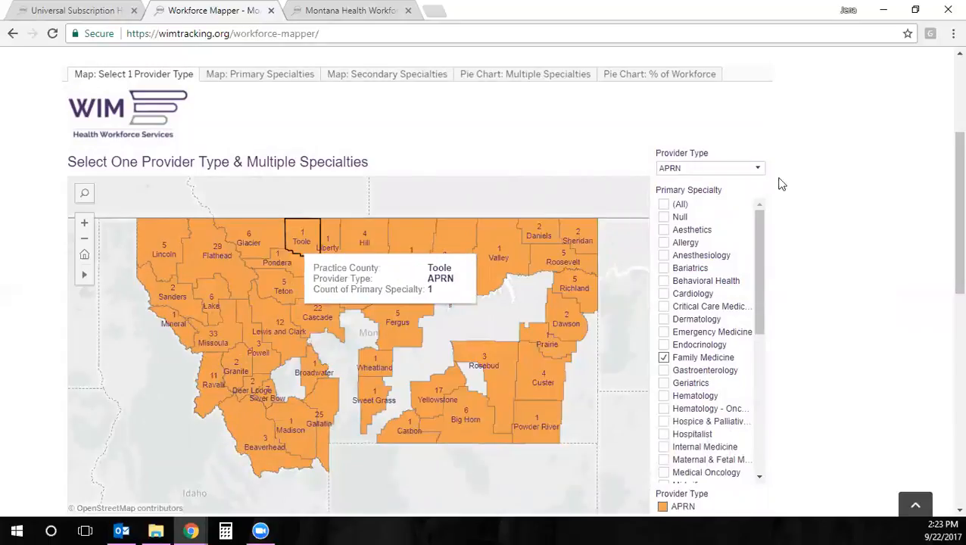
{"action": "scroll", "coordinate": [839, 306], "scroll_direction": "down", "scroll_amount": 3}
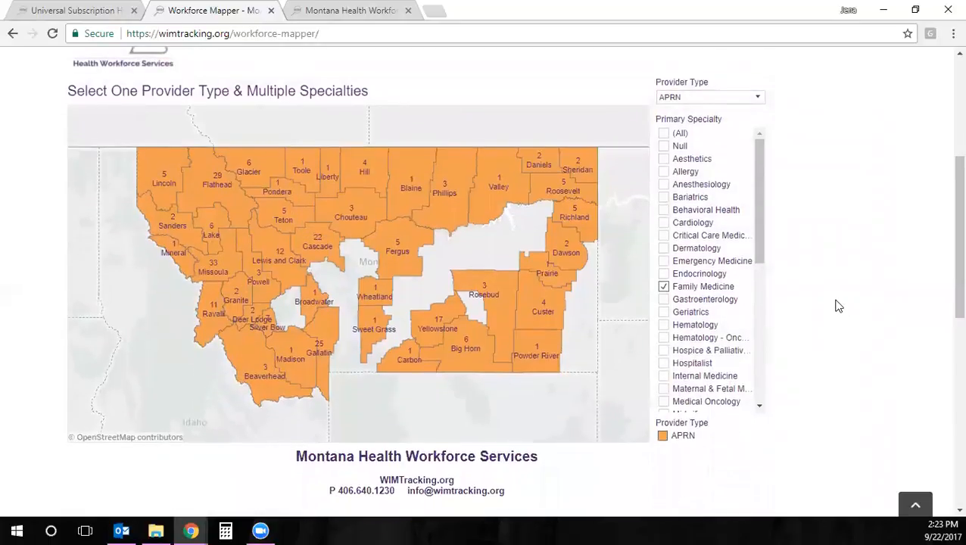
{"action": "scroll", "coordinate": [758, 348], "scroll_direction": "down", "scroll_amount": 1}
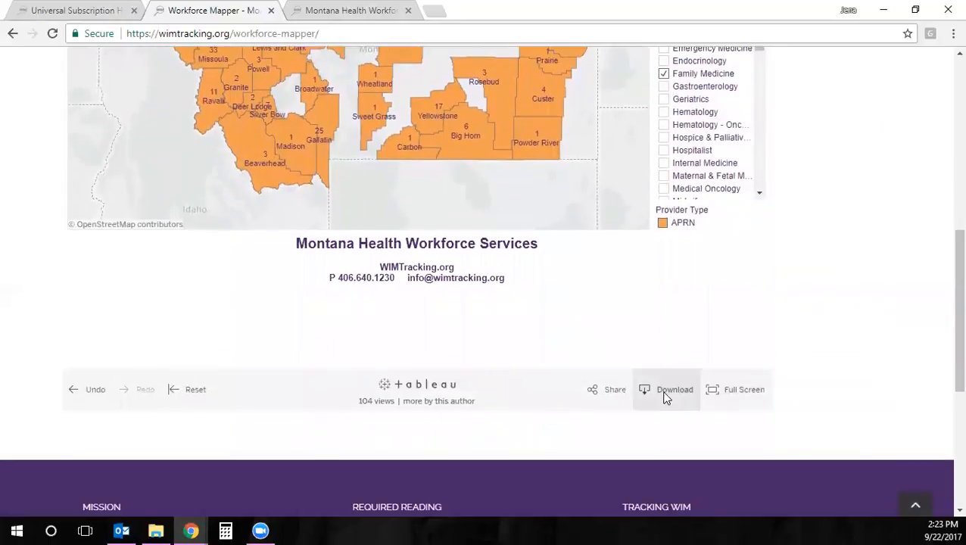
{"action": "scroll", "coordinate": [860, 296], "scroll_direction": "up", "scroll_amount": 3}
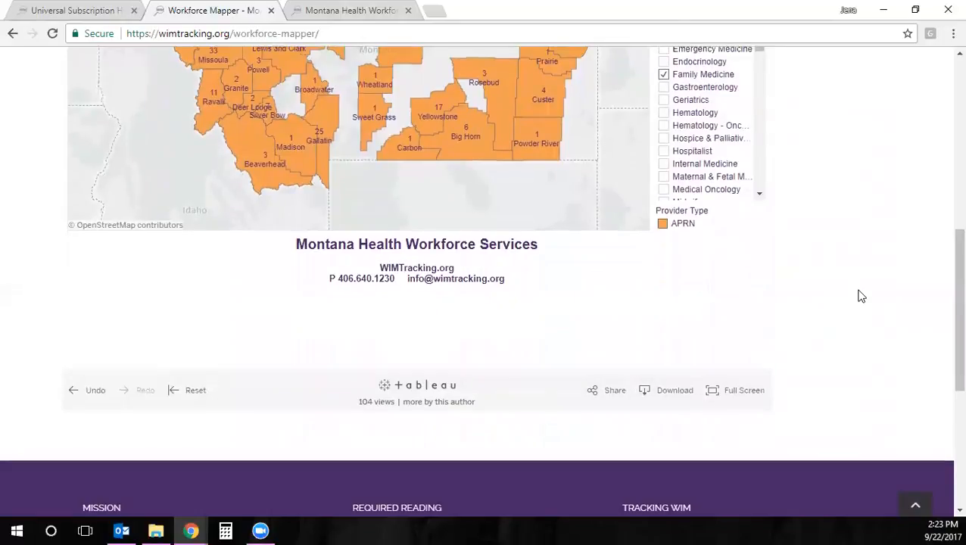
{"action": "scroll", "coordinate": [860, 295], "scroll_direction": "up", "scroll_amount": 1}
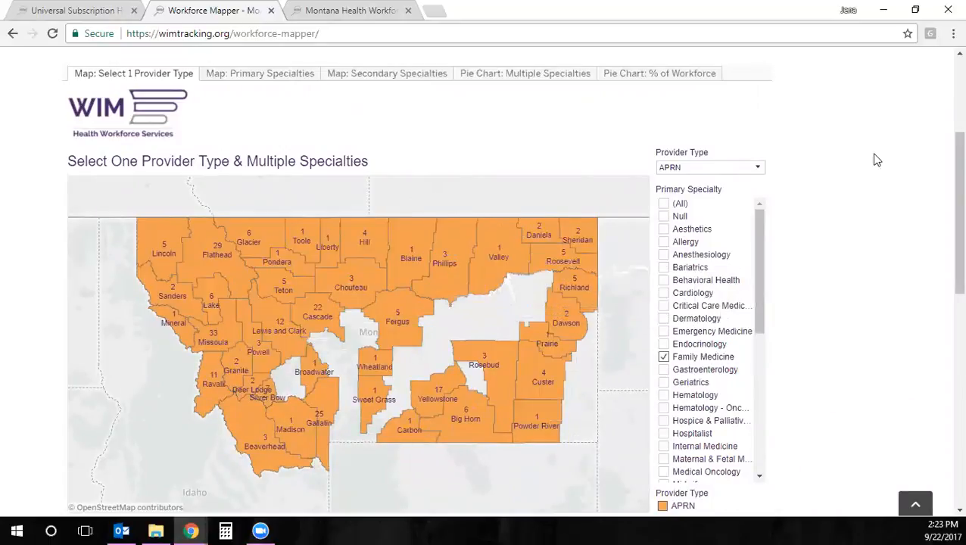
{"action": "scroll", "coordinate": [831, 238], "scroll_direction": "up", "scroll_amount": 1}
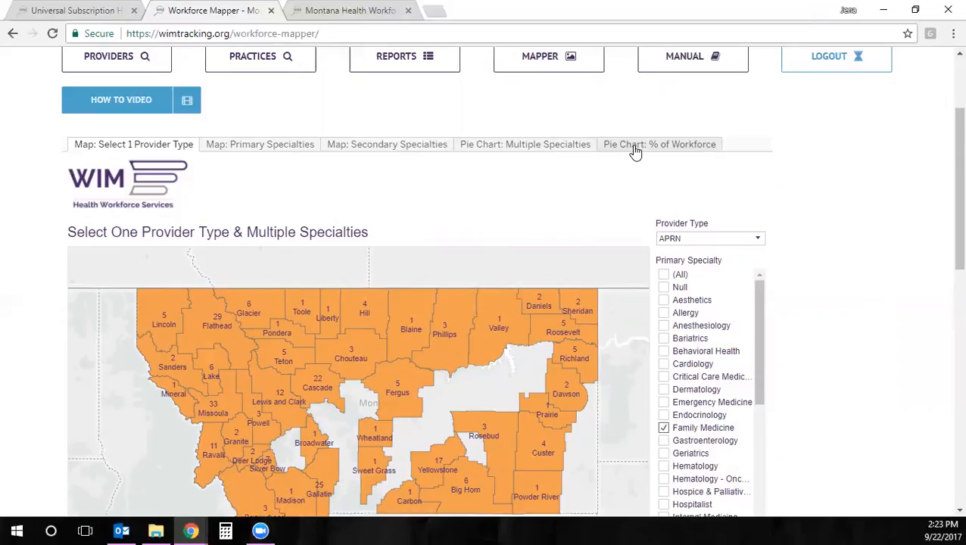
{"action": "scroll", "coordinate": [575, 206], "scroll_direction": "up", "scroll_amount": 1}
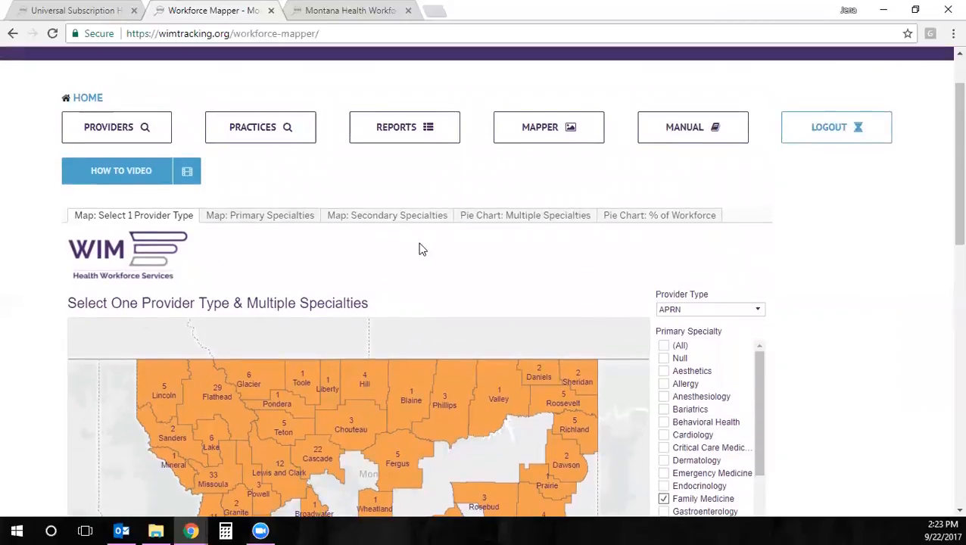
{"action": "scroll", "coordinate": [421, 250], "scroll_direction": "up", "scroll_amount": 1}
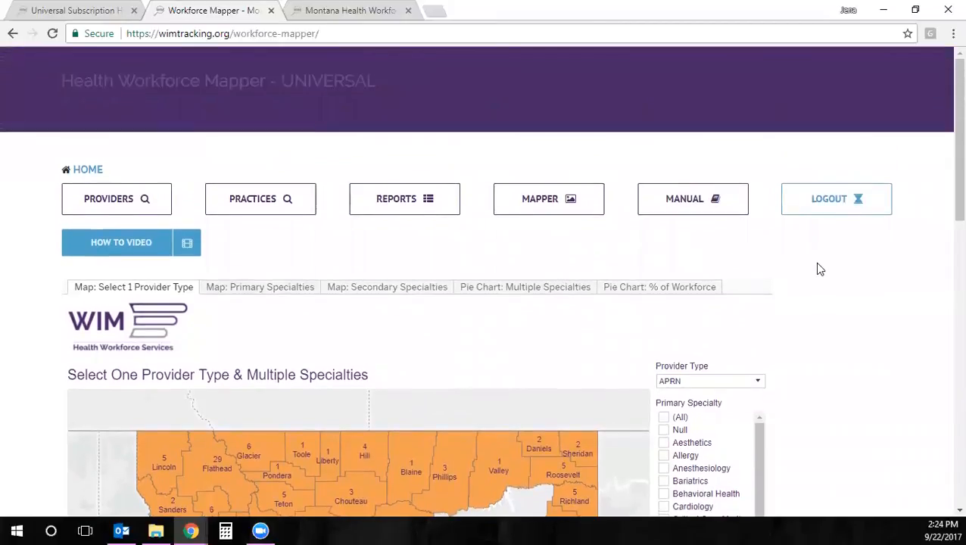
{"action": "scroll", "coordinate": [851, 274], "scroll_direction": "down", "scroll_amount": 2}
{"action": "scroll", "coordinate": [851, 274], "scroll_direction": "down", "scroll_amount": 4}
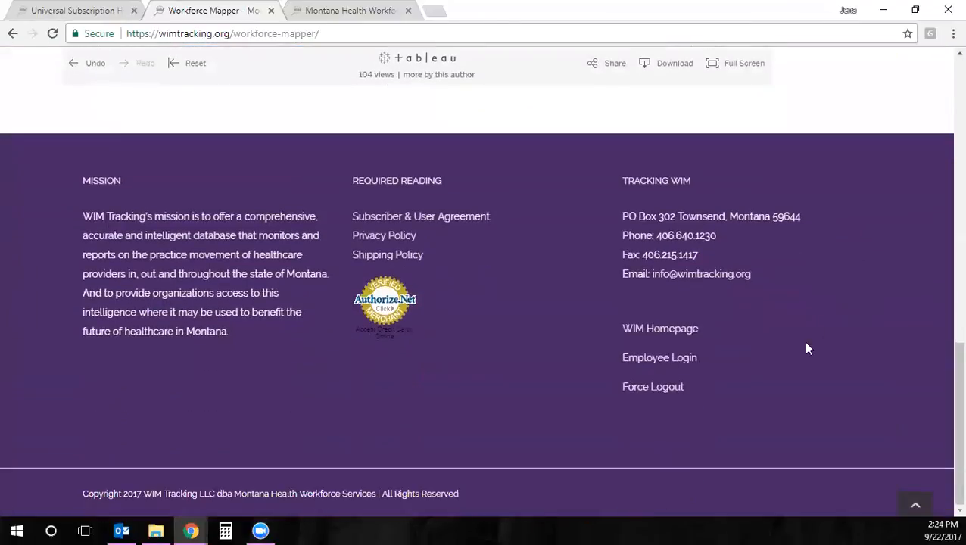
Go to the WIM homepage and open the Online Datahub Free Trial Registration form
{"action": "left_click", "coordinate": [671, 334]}
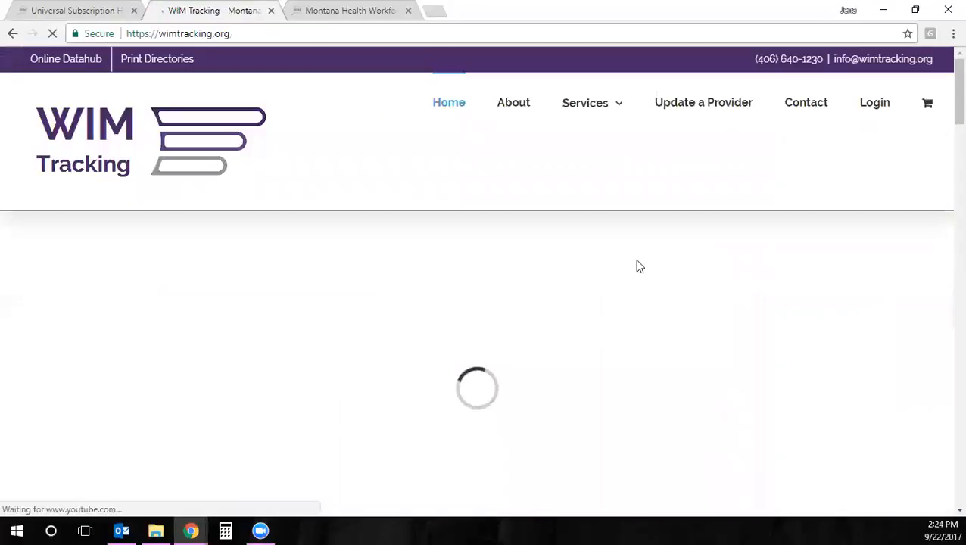
{"action": "scroll", "coordinate": [631, 245], "scroll_direction": "down", "scroll_amount": 2}
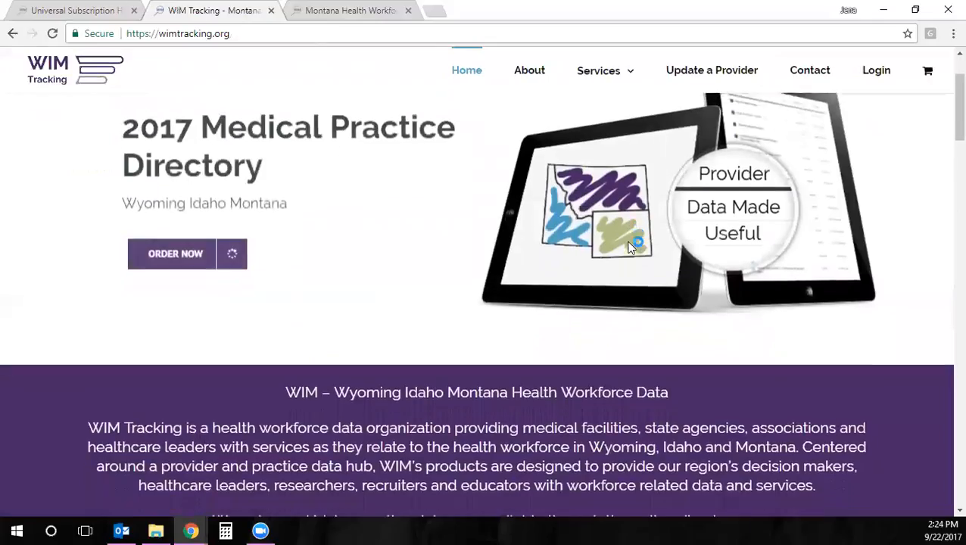
{"action": "scroll", "coordinate": [626, 241], "scroll_direction": "down", "scroll_amount": 5}
{"action": "scroll", "coordinate": [610, 266], "scroll_direction": "down", "scroll_amount": 2}
{"action": "scroll", "coordinate": [610, 266], "scroll_direction": "down", "scroll_amount": 1}
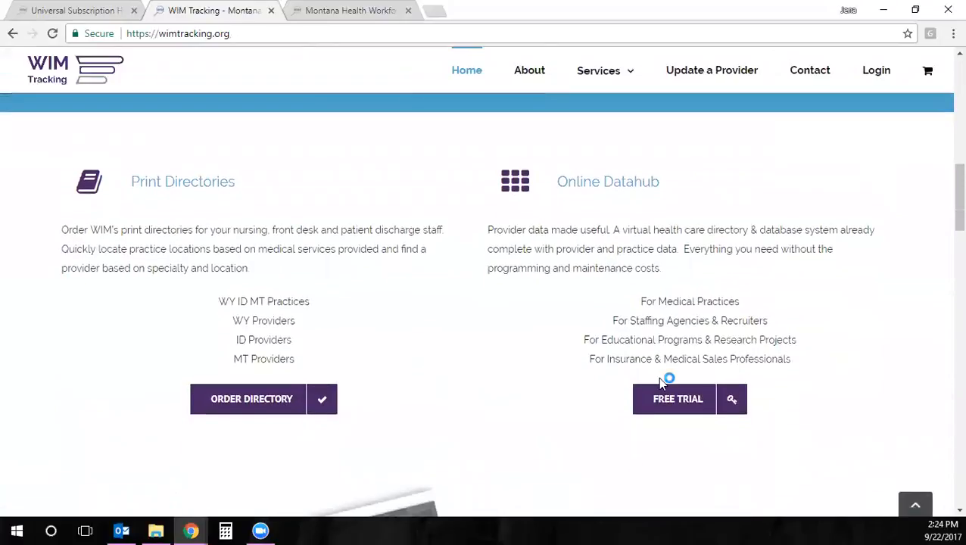
{"action": "left_click", "coordinate": [666, 403]}
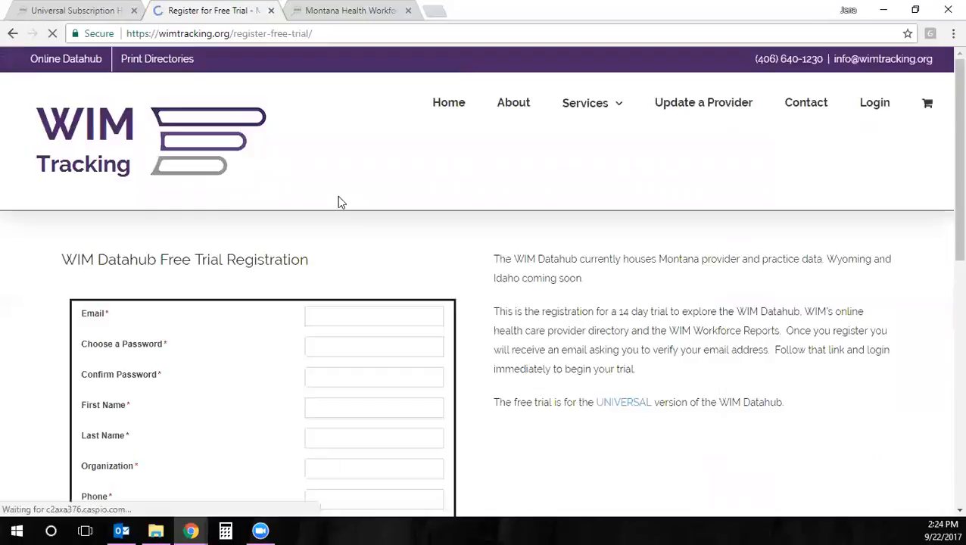
{"action": "left_click", "coordinate": [338, 317]}
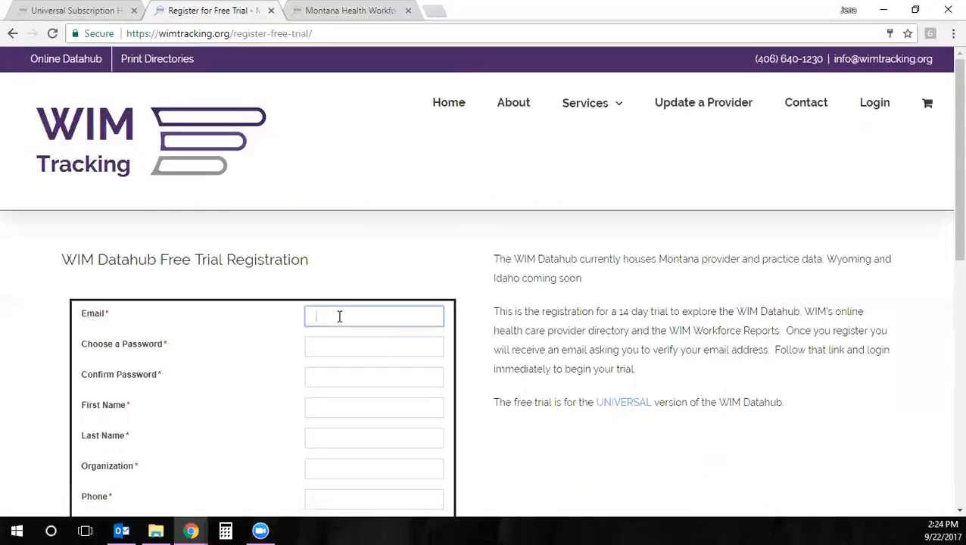
{"action": "left_click", "coordinate": [455, 269]}
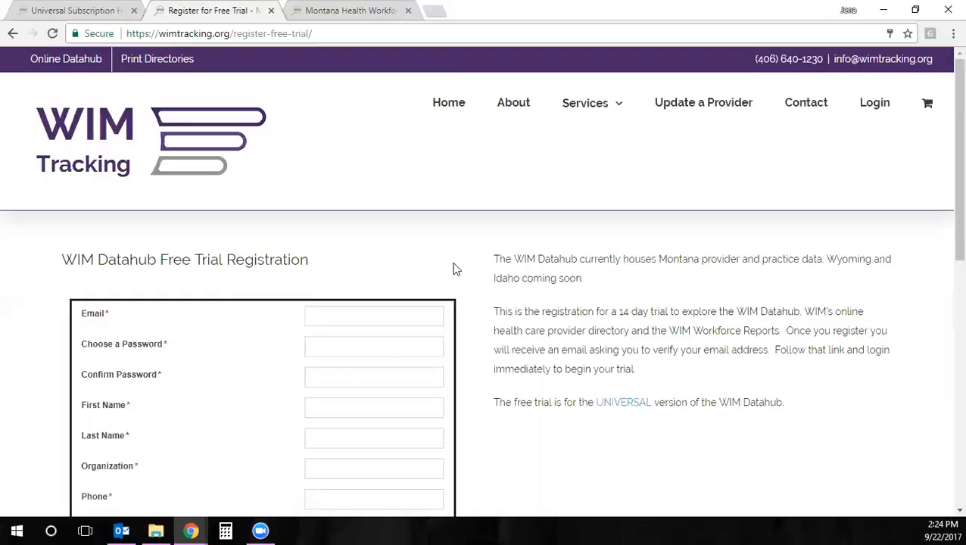